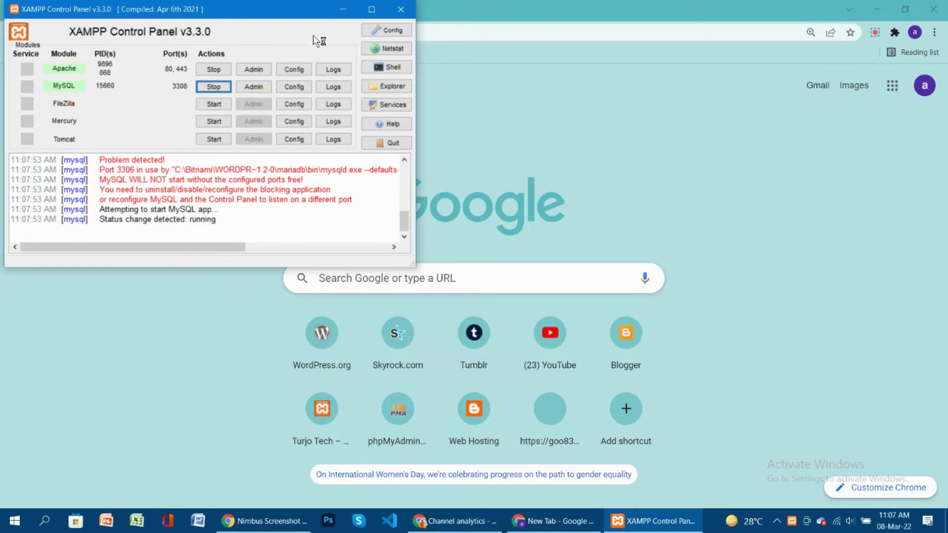
- Minimize the XAMPP Control Panel and open the Add Themes page in the Turjo Tech site's WordPress admin
left_click(341, 10)
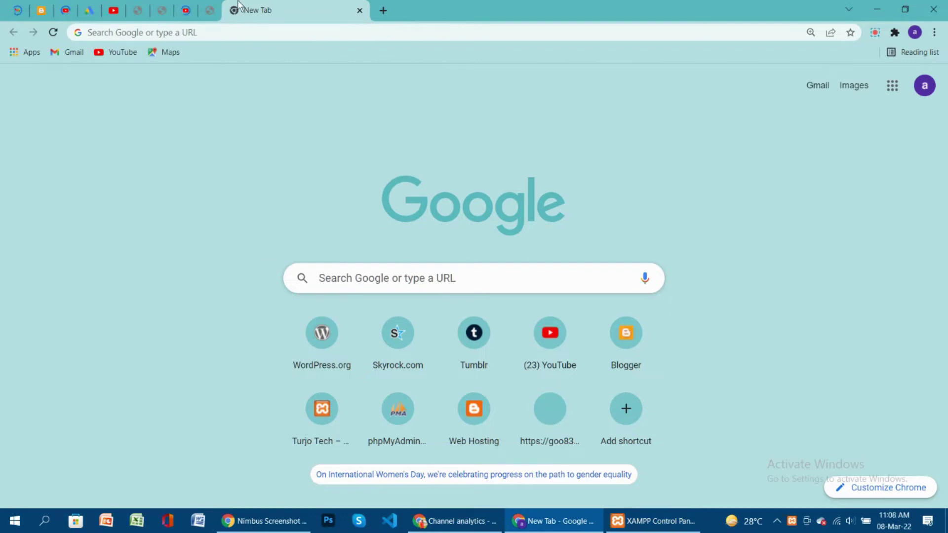
left_click(212, 9)
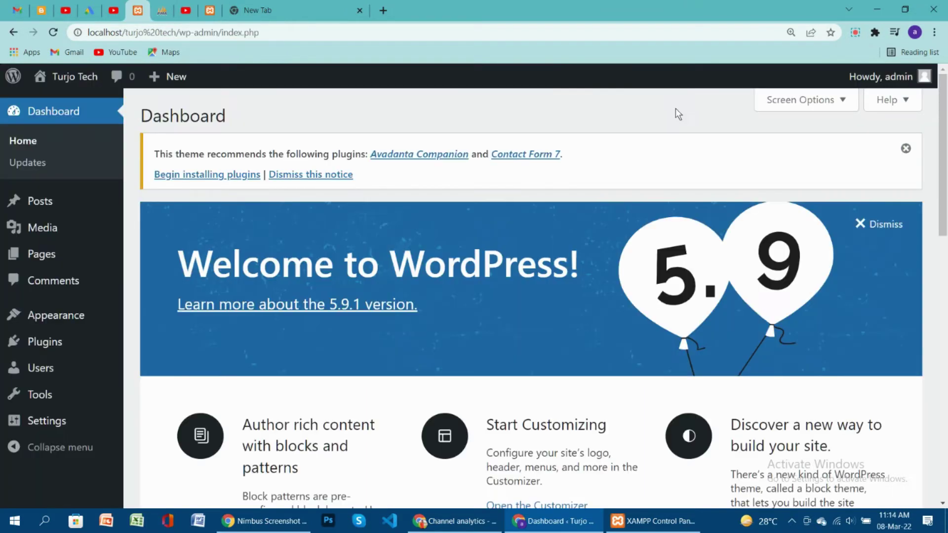
mouse_move(59, 325)
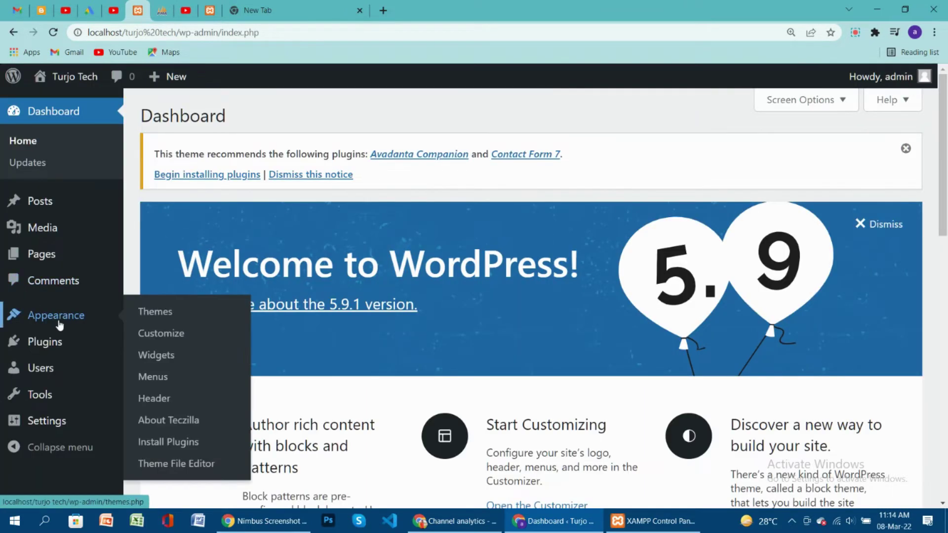
left_click(148, 315)
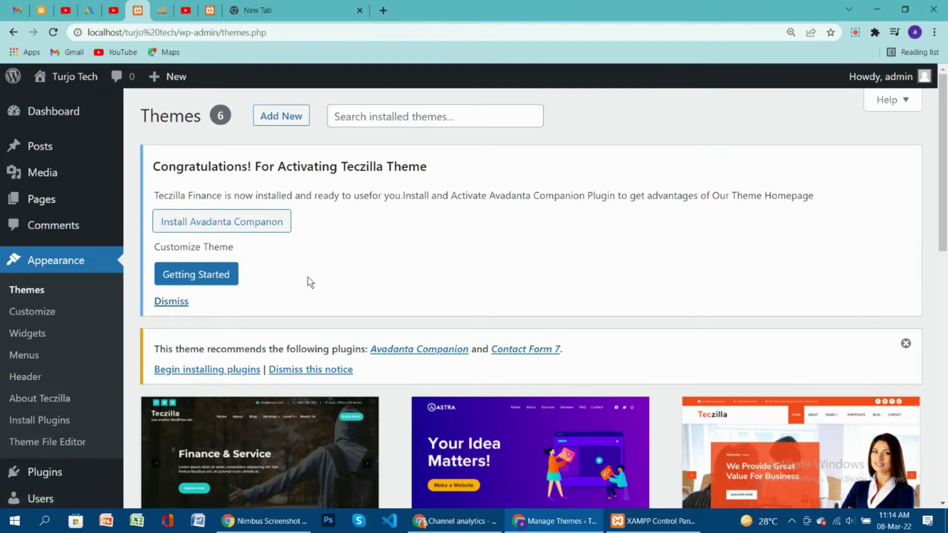
left_click(299, 119)
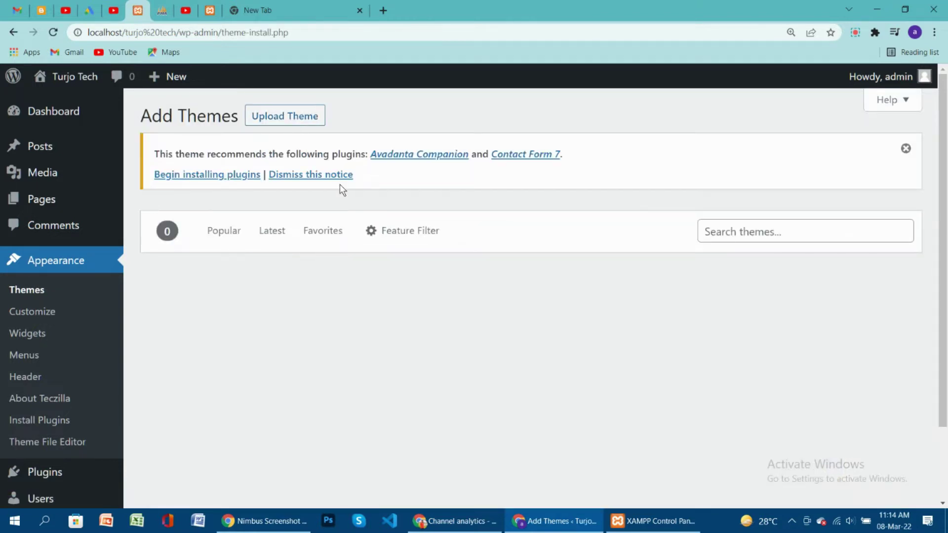
- Review the Turjo Tech homepage from header to footer with its current theme
left_click(212, 11)
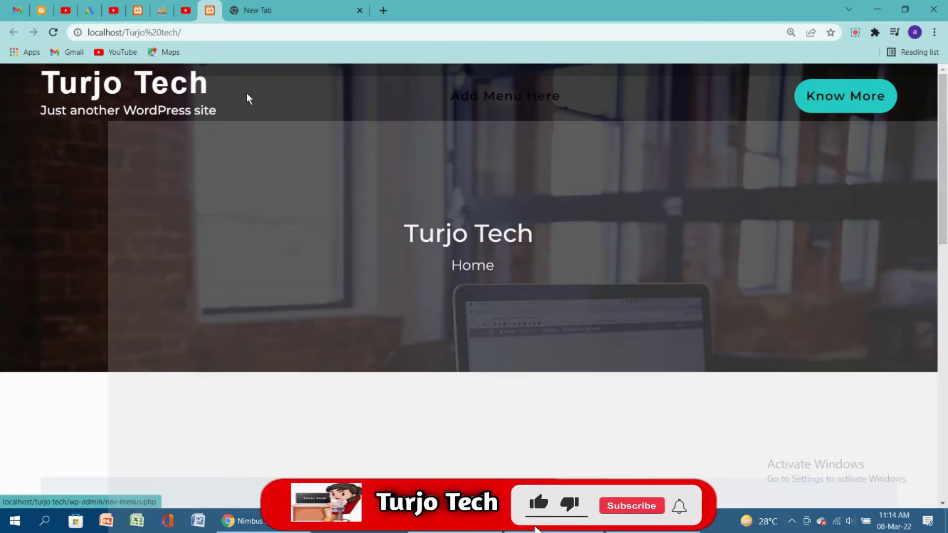
scroll(483, 286, "down", 10)
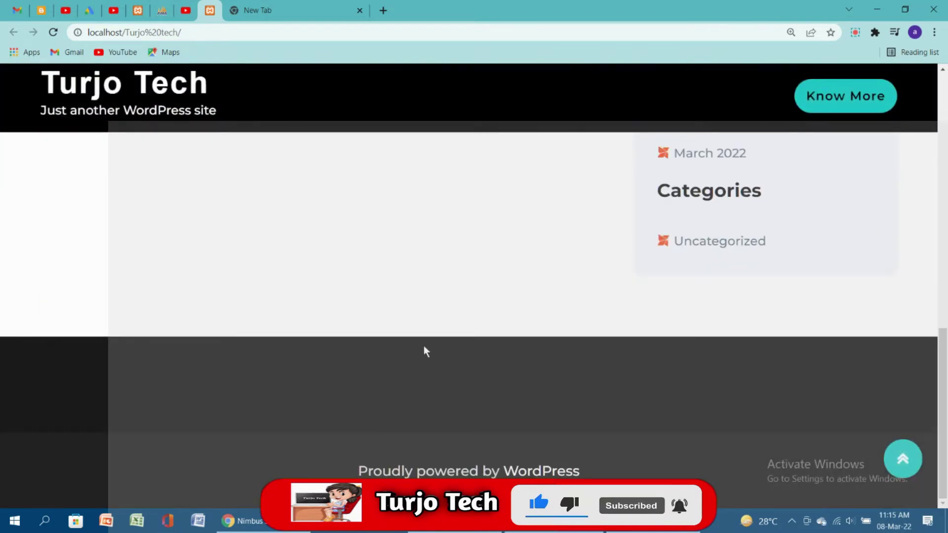
scroll(424, 346, "up", 10)
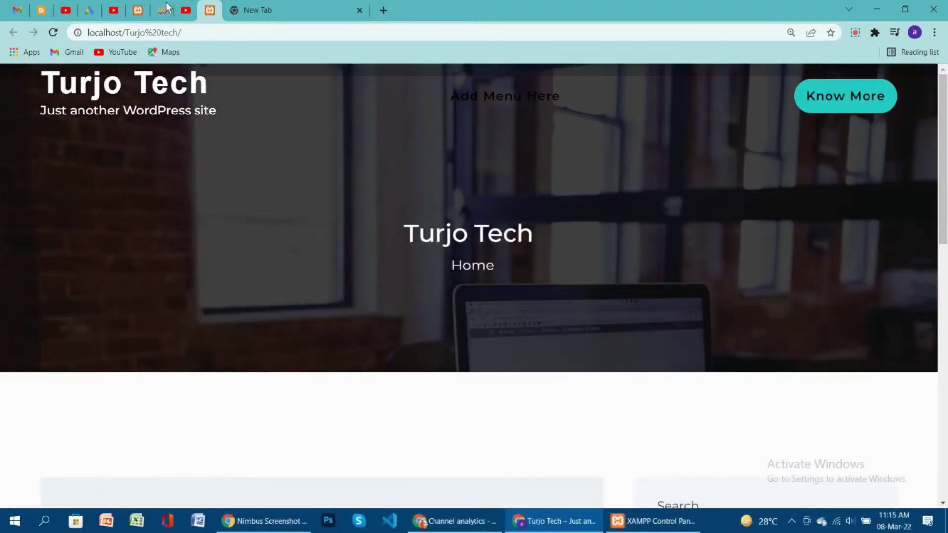
- Search for "Avada" on the WordPress admin's Add Themes page
left_click(142, 9)
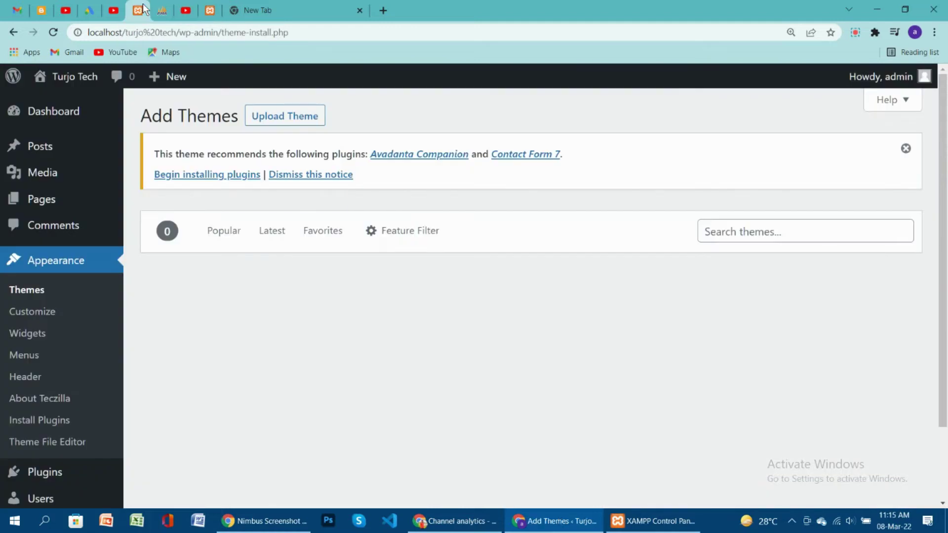
left_click(753, 235)
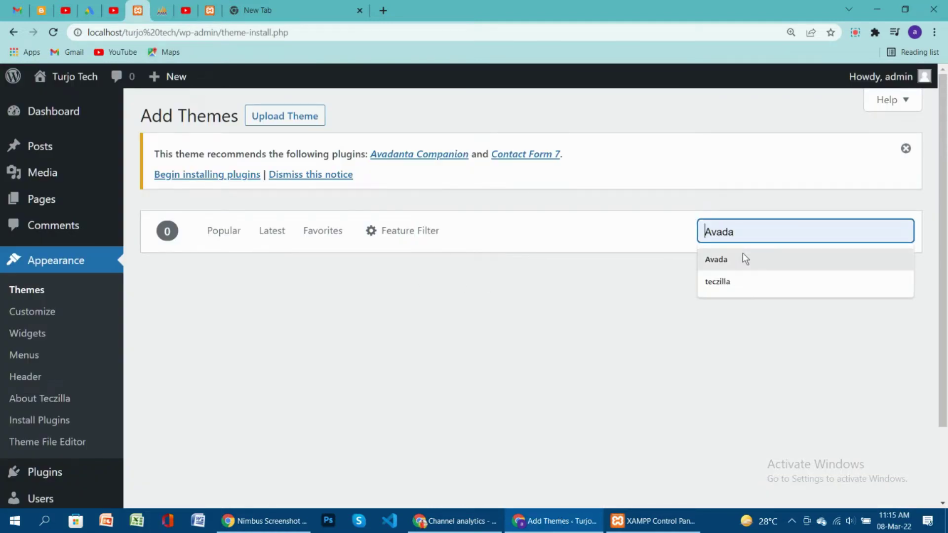
left_click(742, 254)
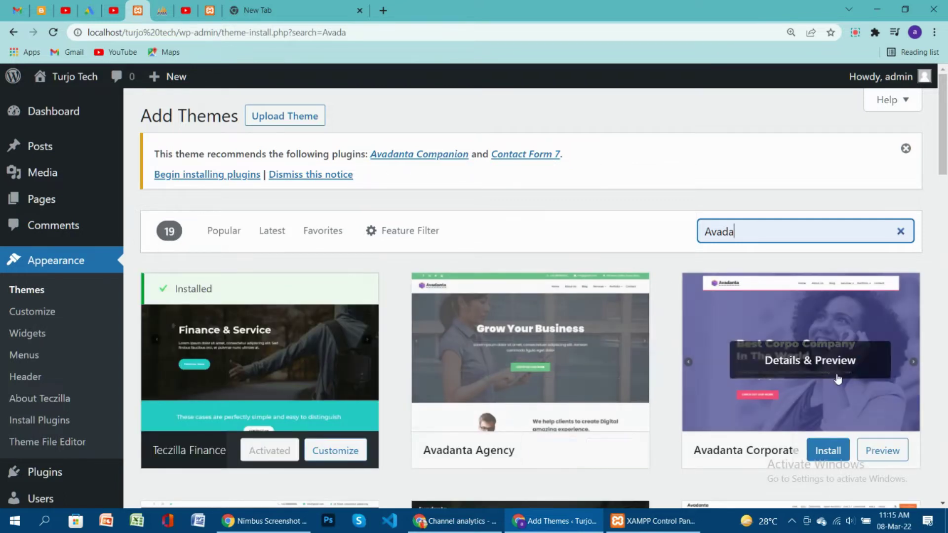
- Install and activate the Avadanta Consulting theme from the search results
scroll(810, 399, "down", 3)
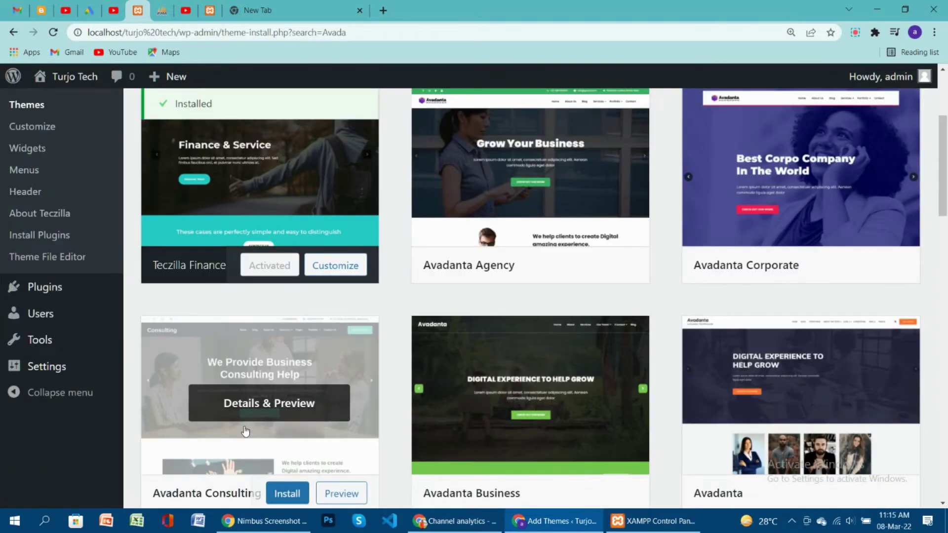
scroll(245, 432, "up", 1)
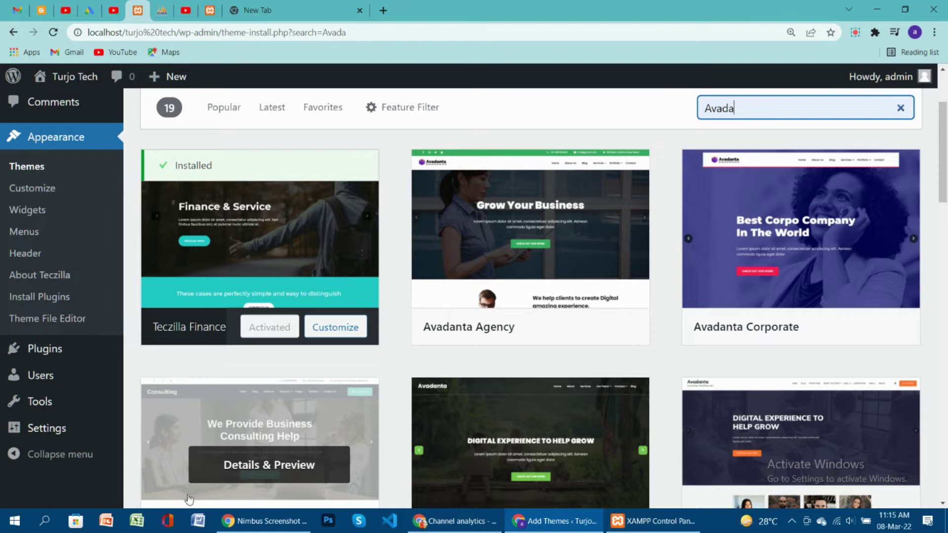
scroll(229, 449, "down", 3)
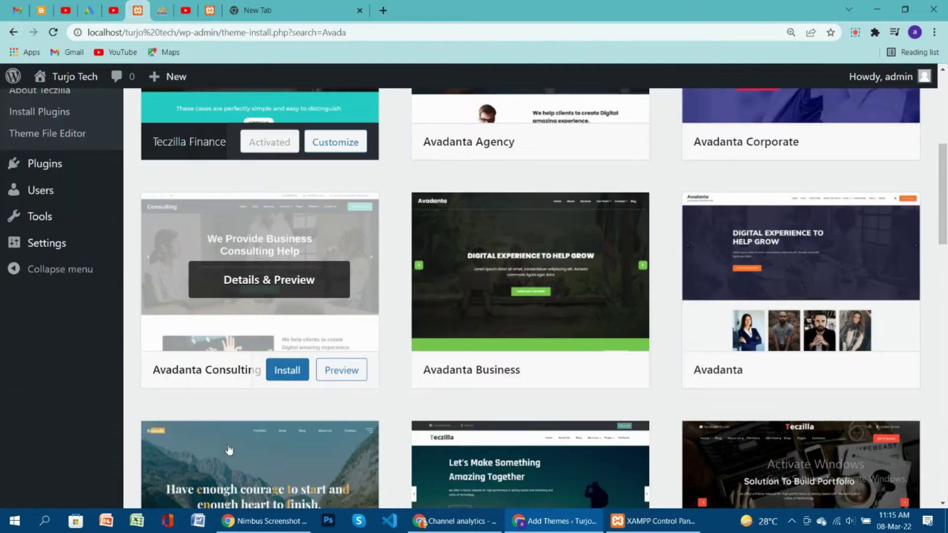
left_click(282, 375)
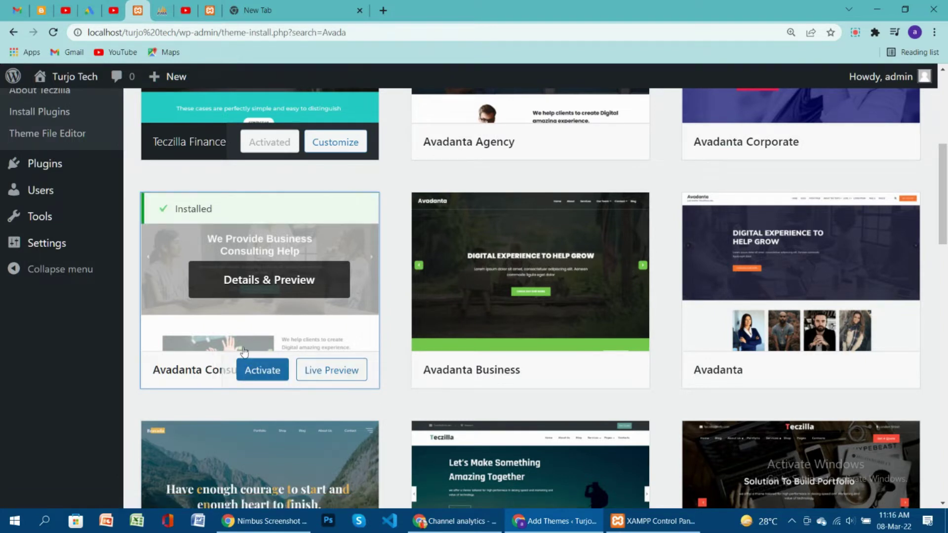
left_click(264, 372)
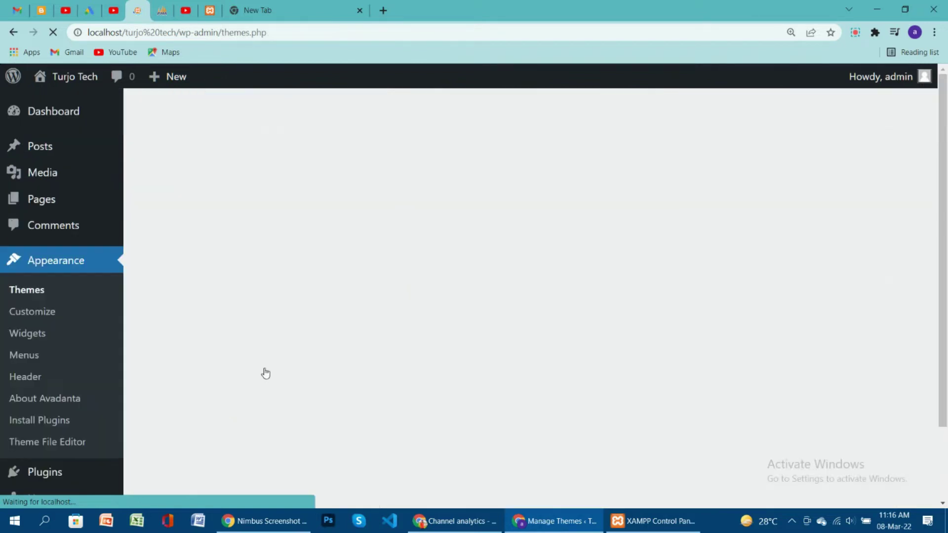
scroll(315, 334, "down", 3)
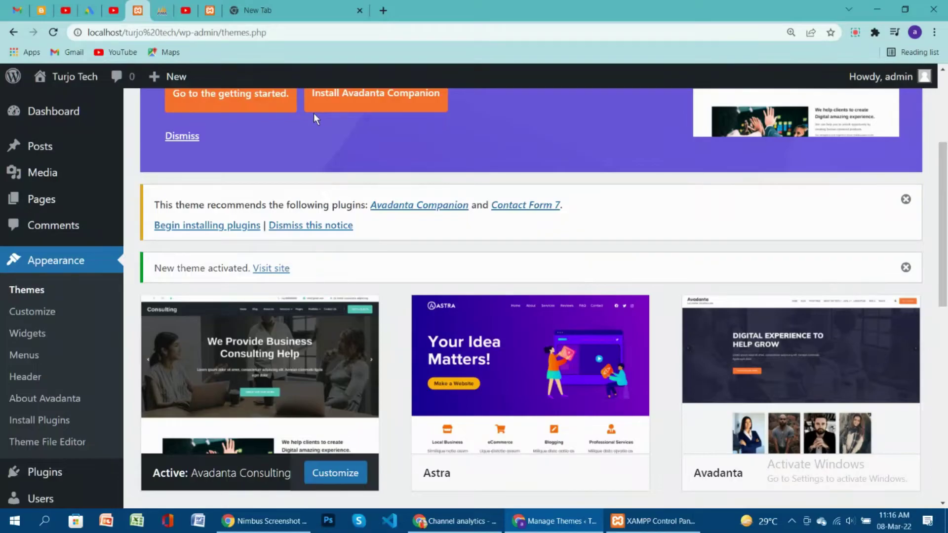
- Reload the Turjo Tech homepage and inspect it from header to footer with the newly activated theme
left_click(206, 7)
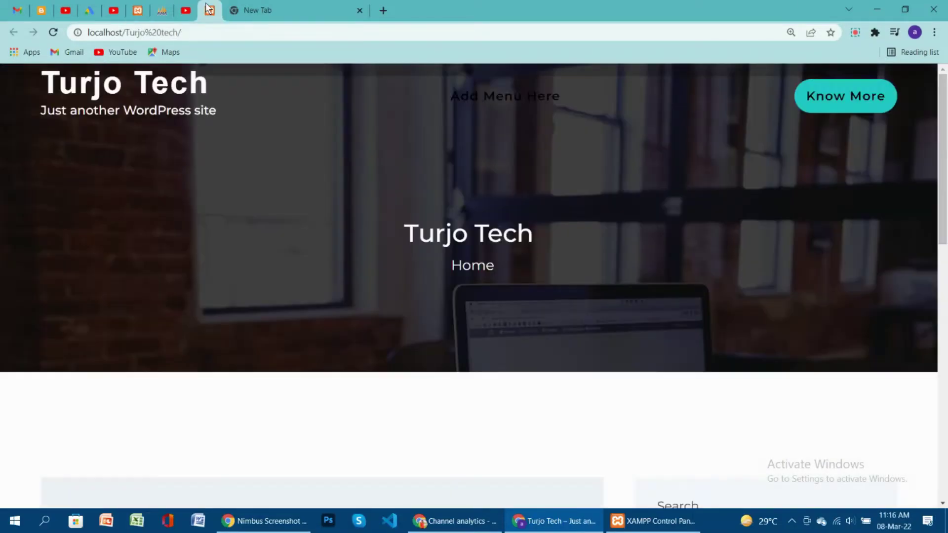
left_click(53, 32)
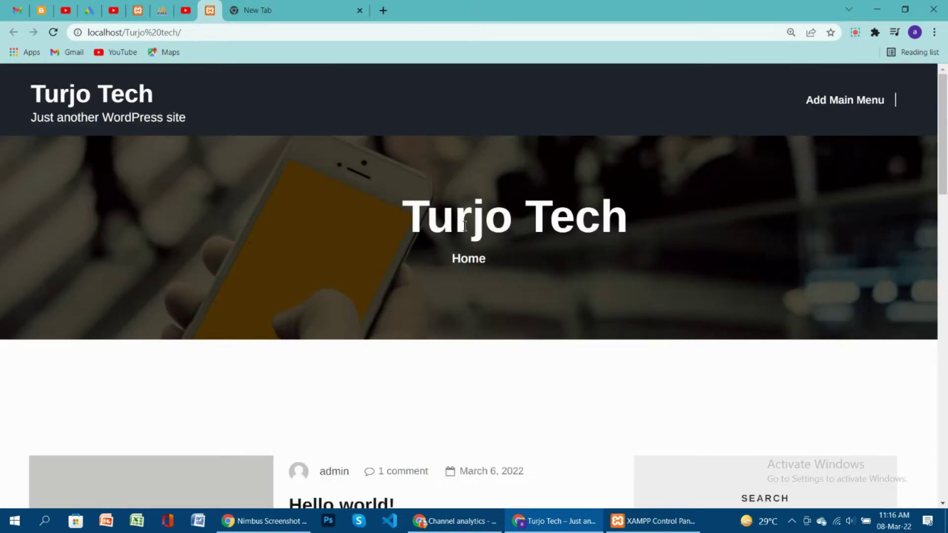
scroll(414, 259, "down", 5)
scroll(416, 264, "down", 10)
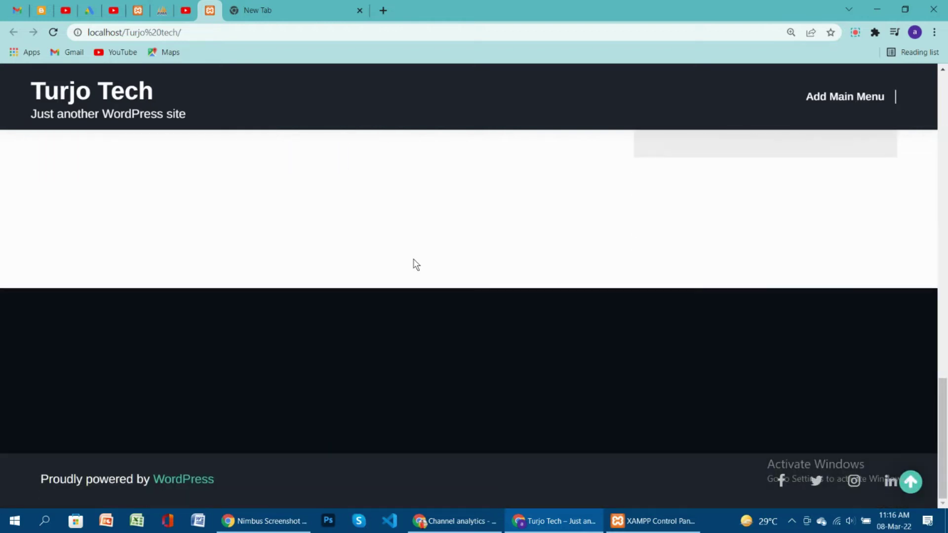
scroll(414, 265, "up", 12)
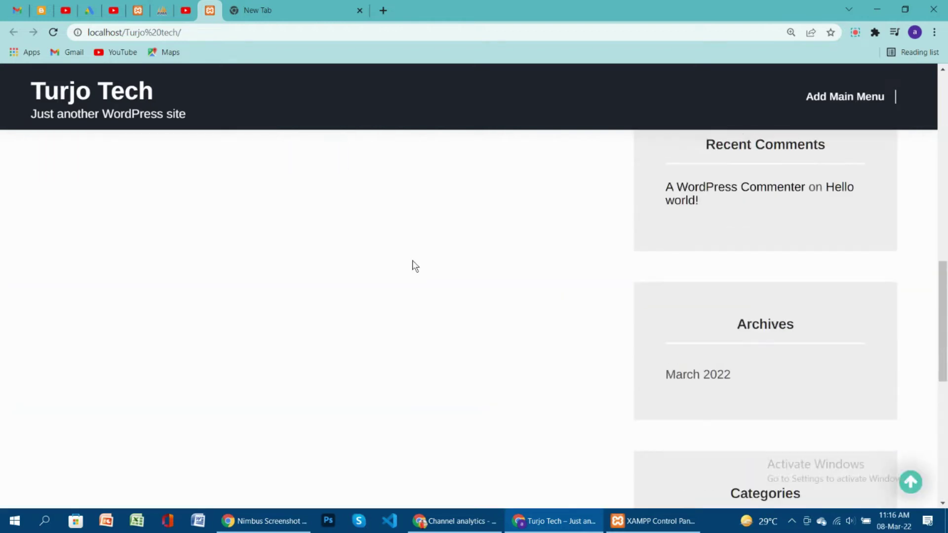
scroll(410, 265, "up", 4)
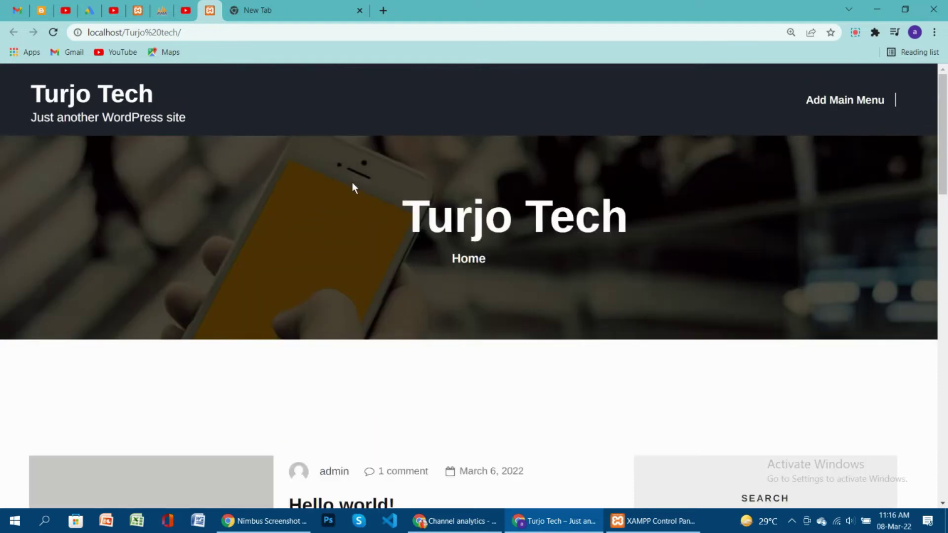
left_click(139, 11)
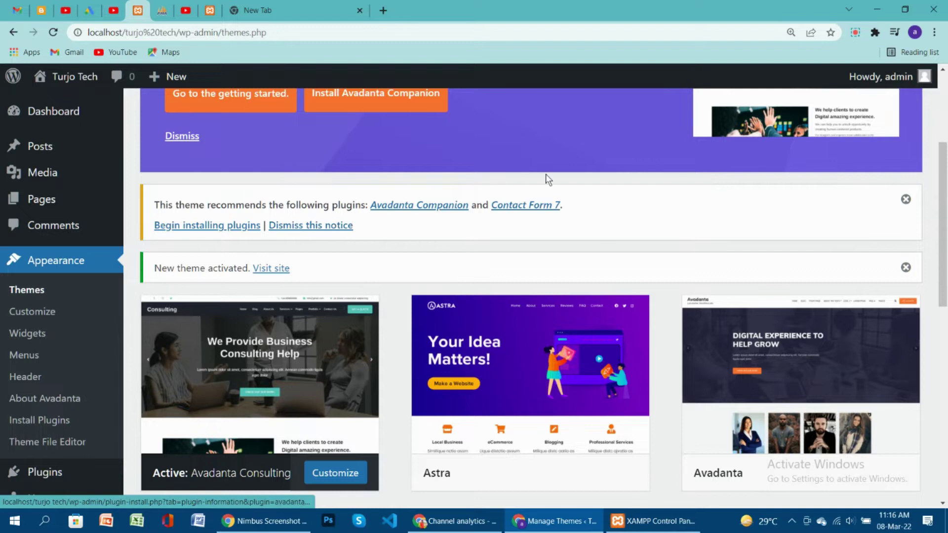
mouse_move(848, 78)
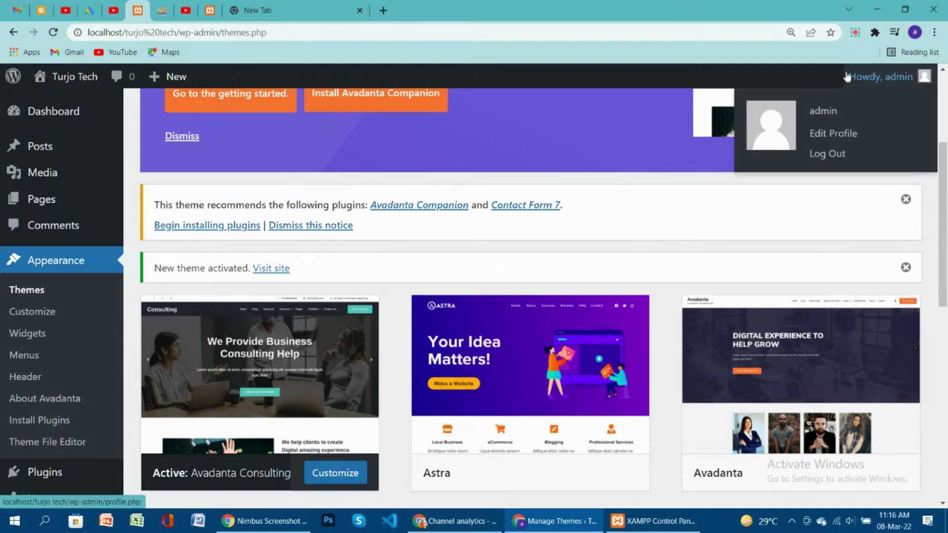
- Open the wordpress.org website in the blank browser tab
left_click(325, 13)
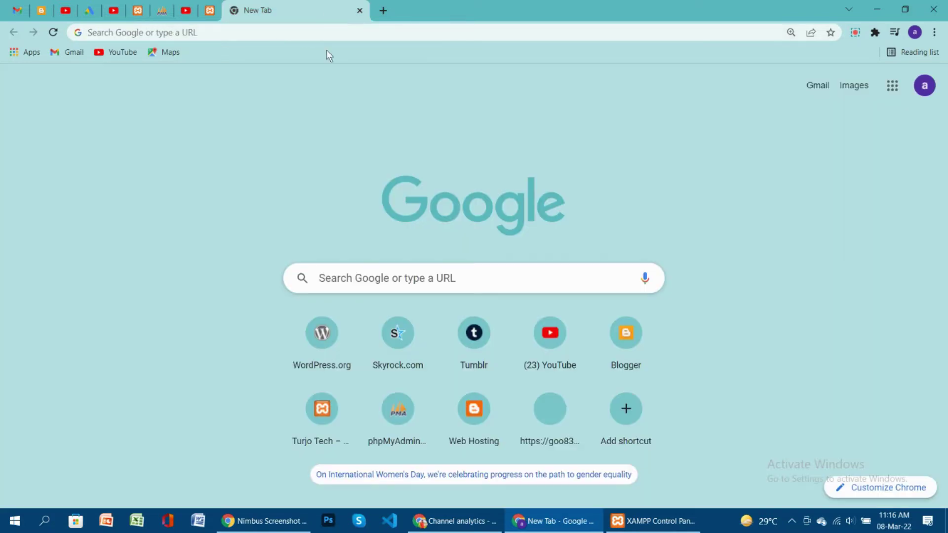
left_click(376, 279)
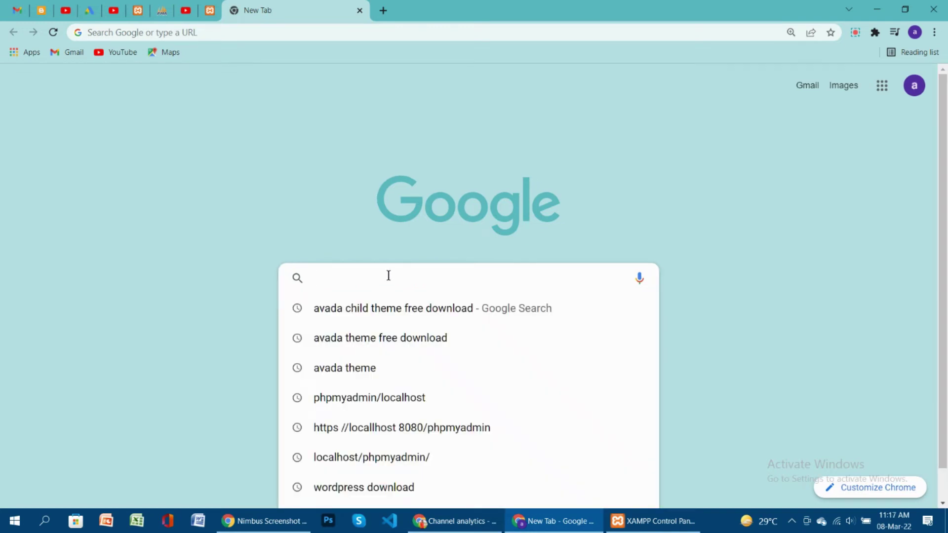
type("wor")
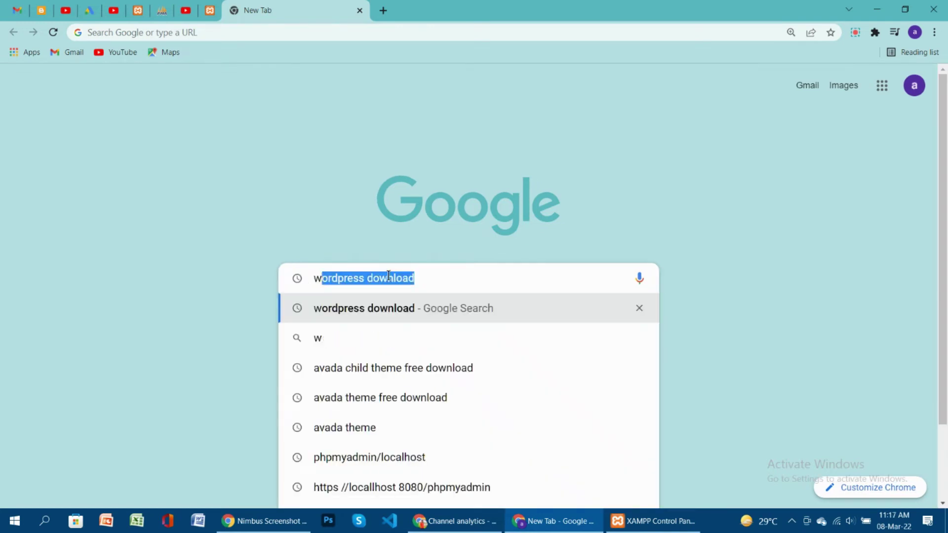
type("dpres")
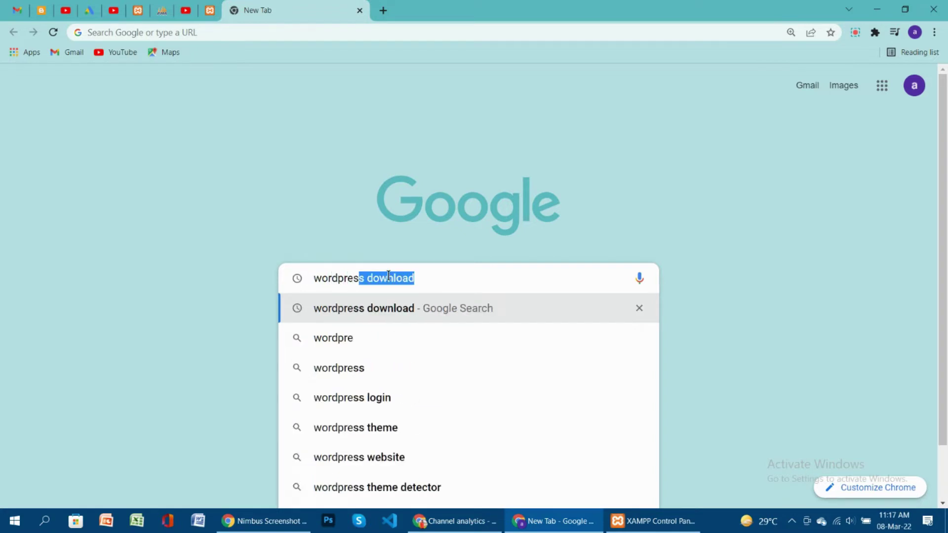
type("s")
key("BackSpace")
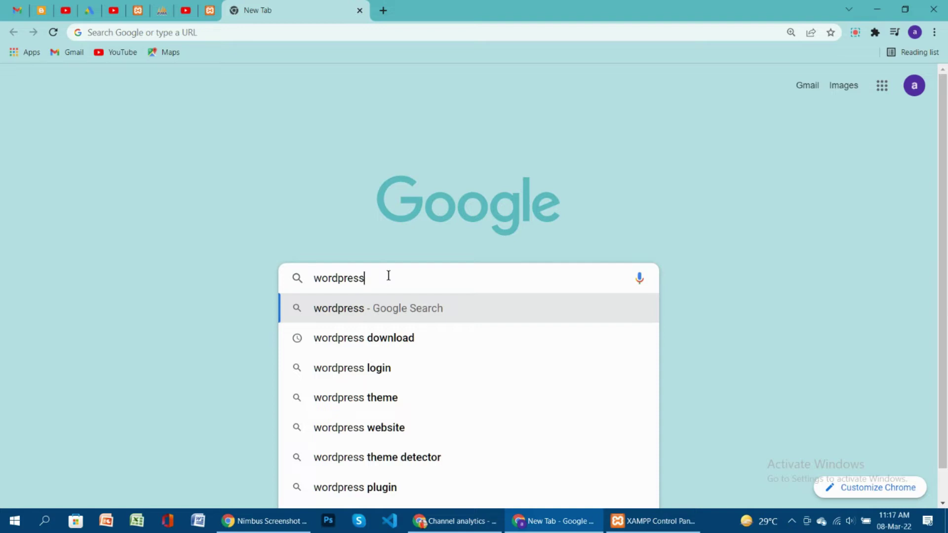
type(".org")
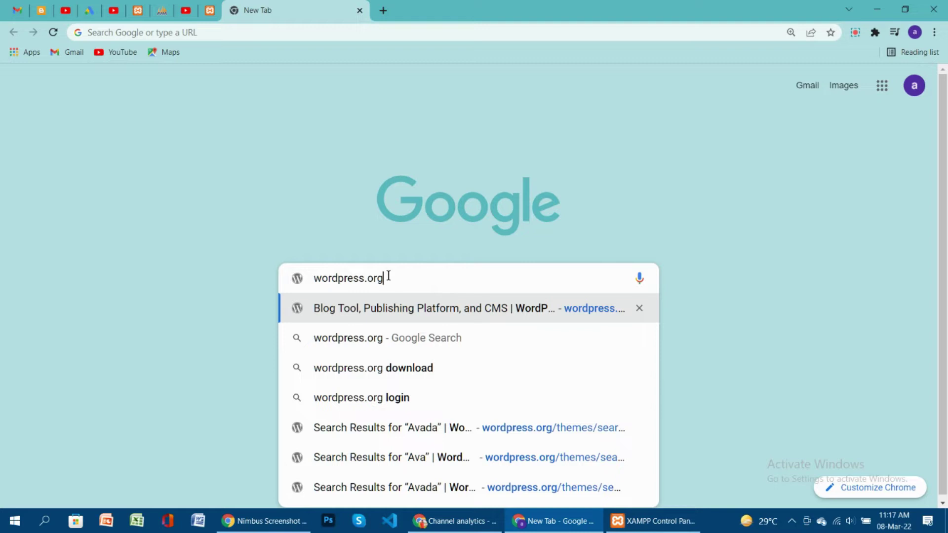
key("Return")
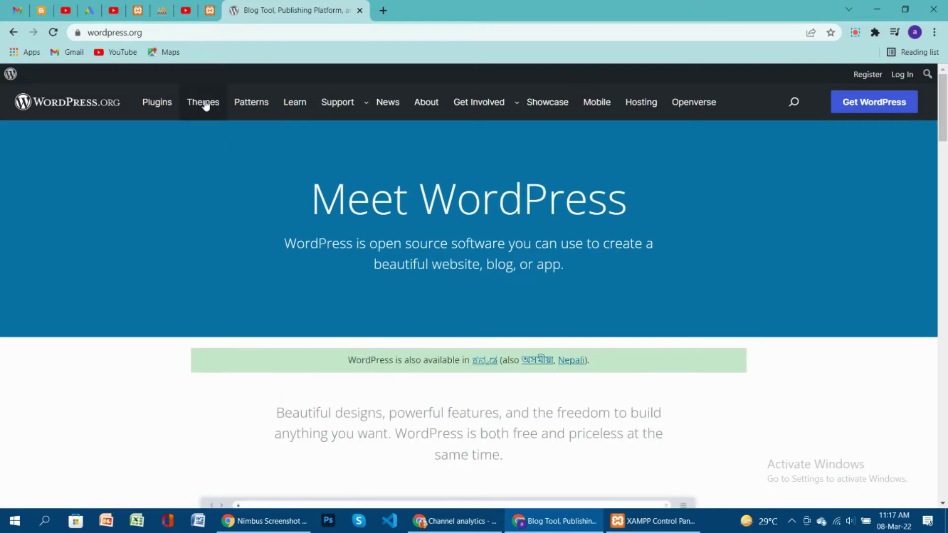
- Open the WordPress.org theme directory and enlarge the page view to 110%
left_click(202, 102)
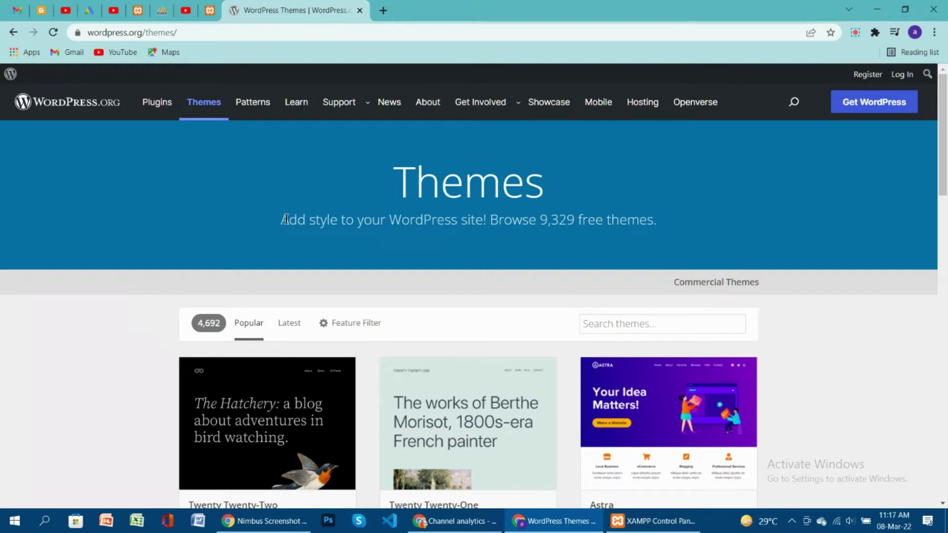
key("ctrl+plus")
key("ctrl+plus")
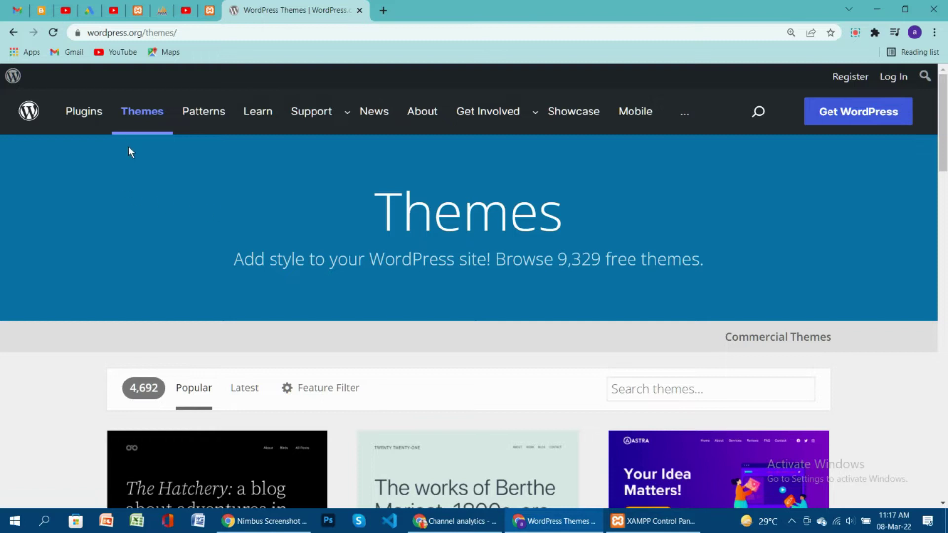
key("ctrl+minus")
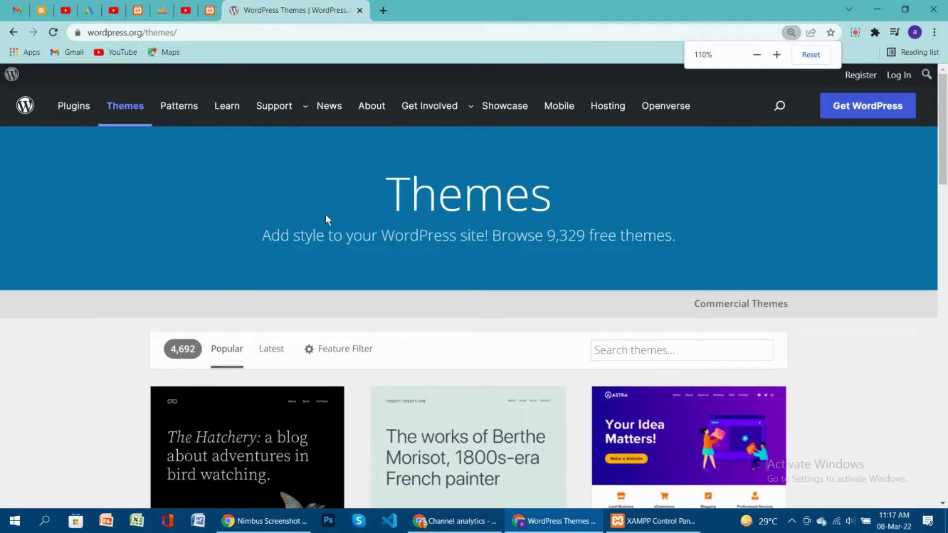
scroll(343, 235, "down", 2)
scroll(344, 239, "up", 2)
- Search the theme directory for "OceanWP" and download the OceanWP theme
left_click(665, 355)
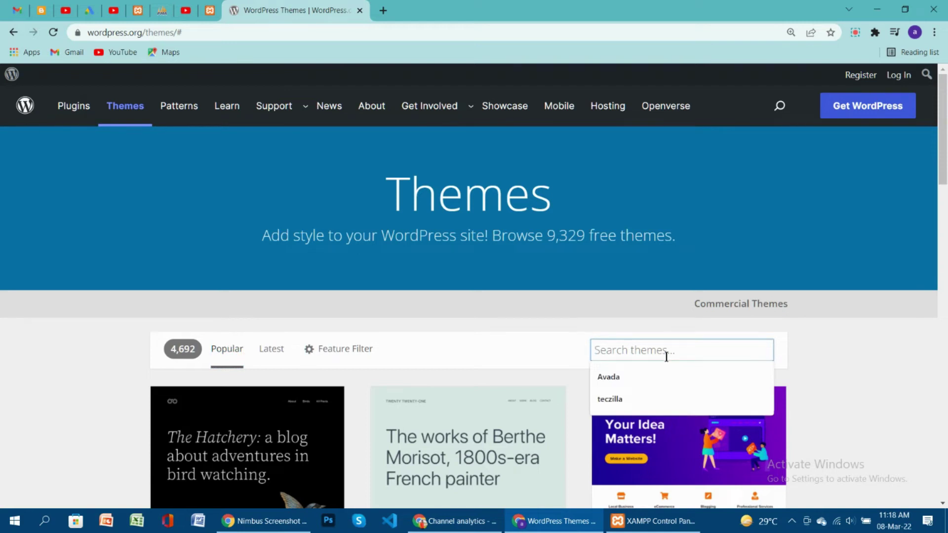
type("Oce")
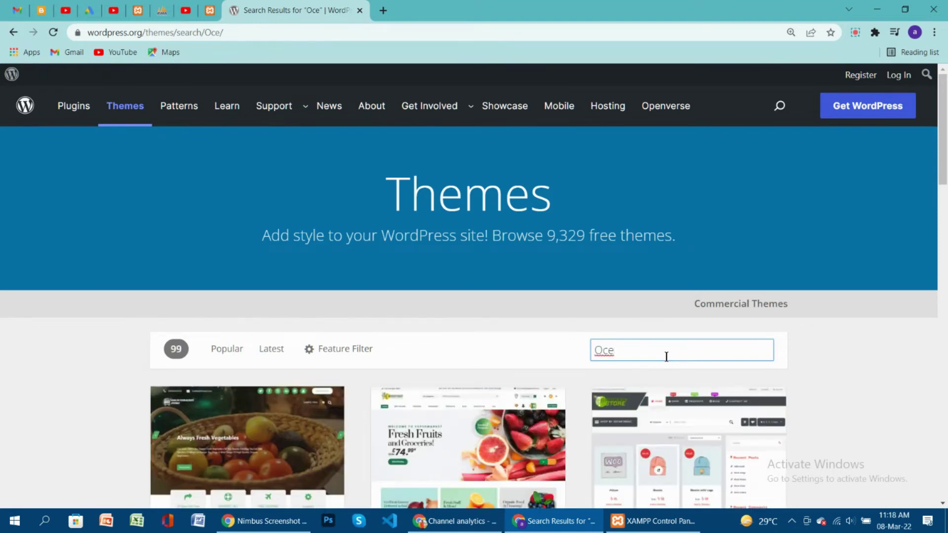
scroll(375, 445, "down", 2)
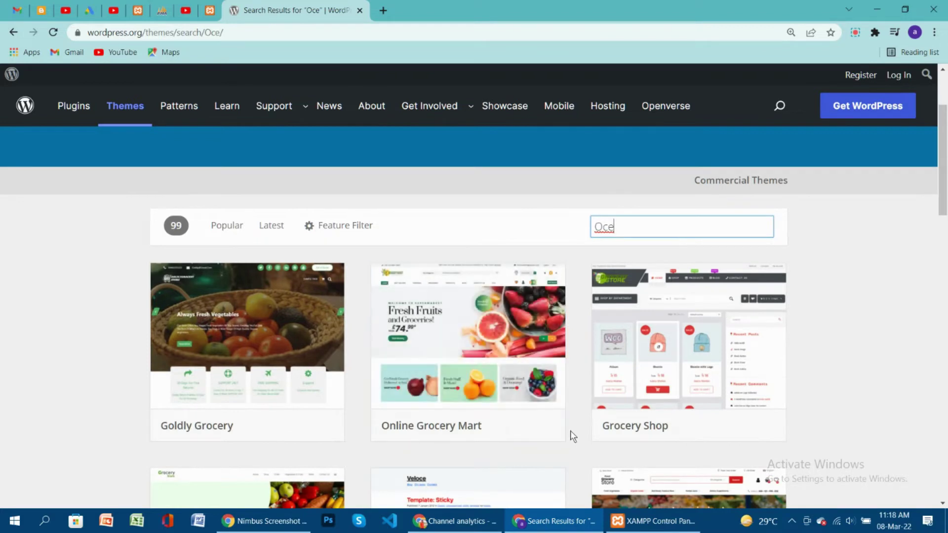
type("an")
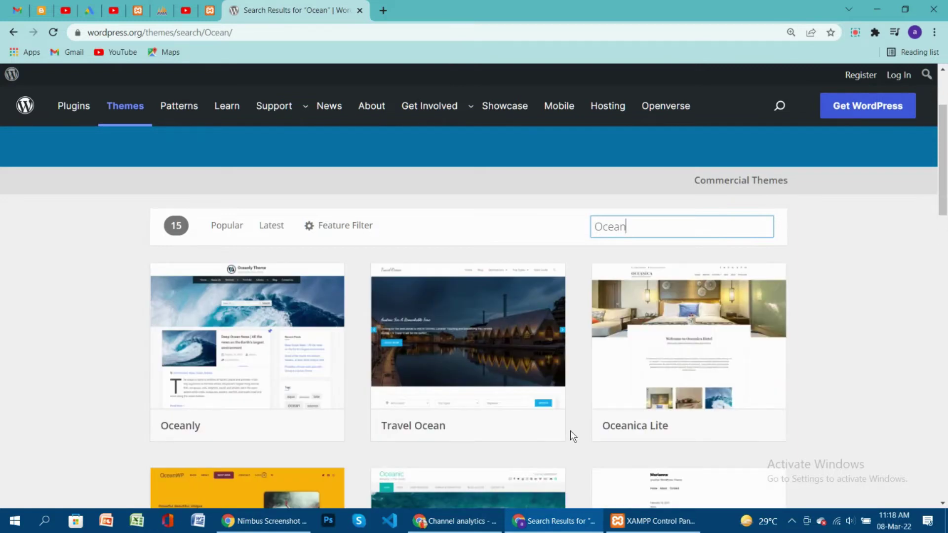
type("WP")
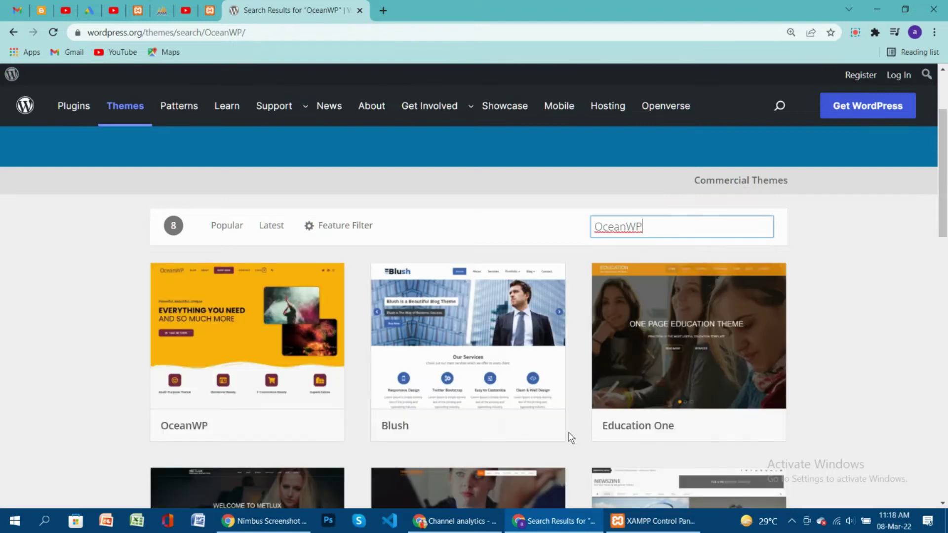
mouse_move(208, 442)
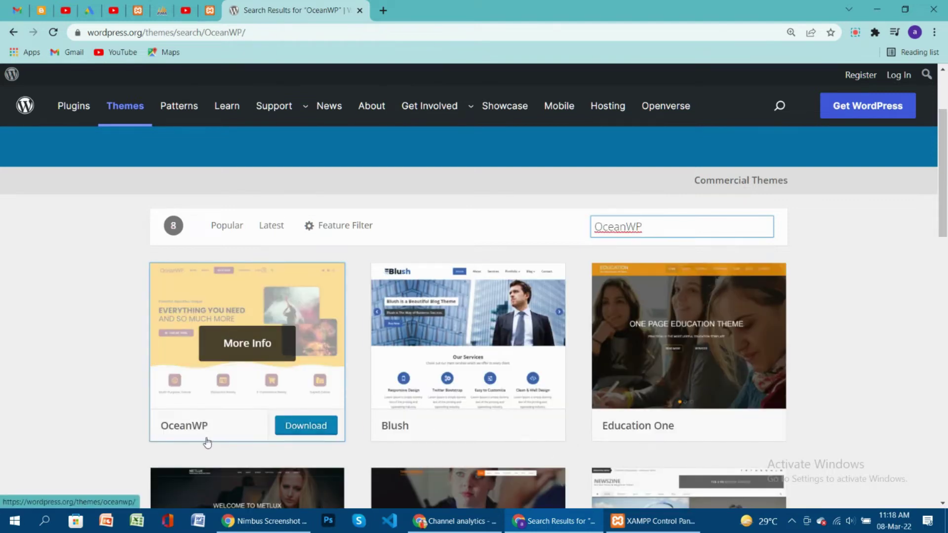
left_click(295, 428)
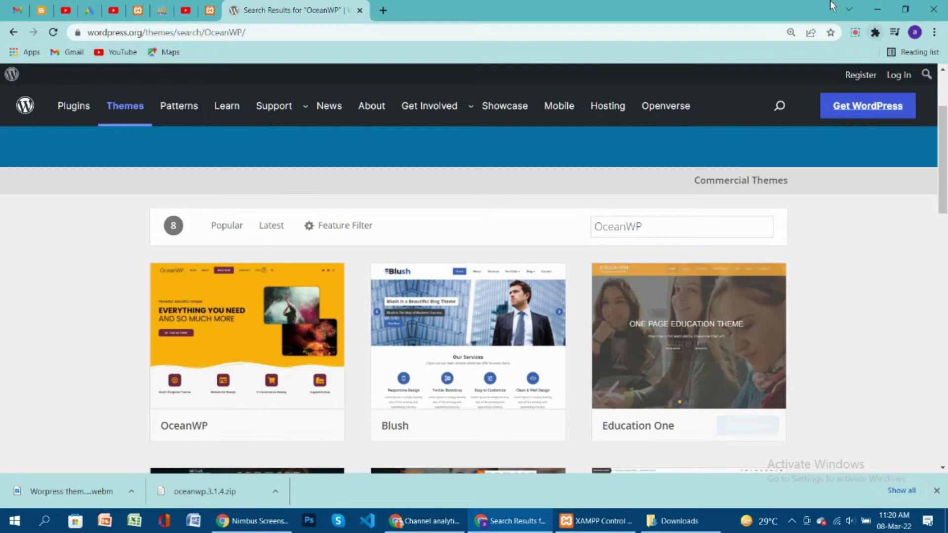
- Minimize the browser and copy the oceanwp.3.1.4 ZIP file from the Downloads folder in File Explorer
left_click(877, 8)
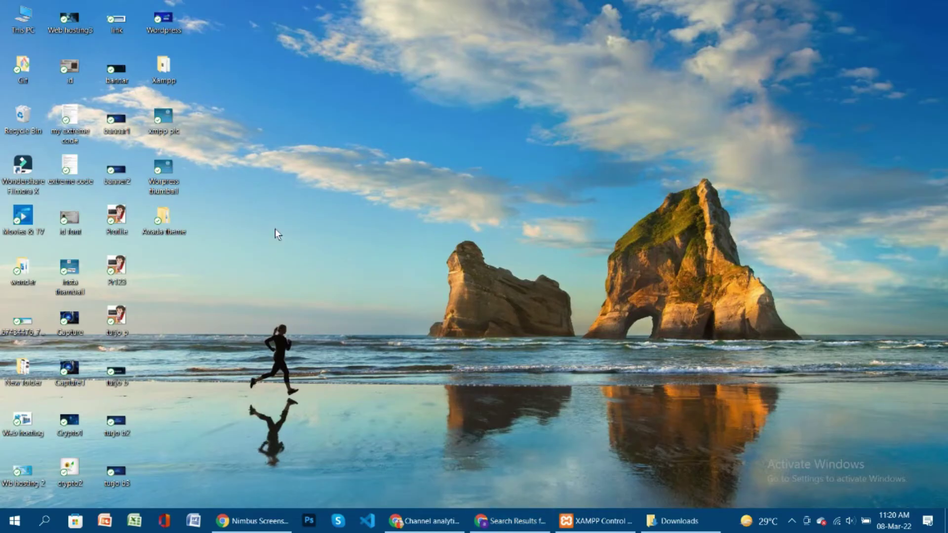
double_click(27, 21)
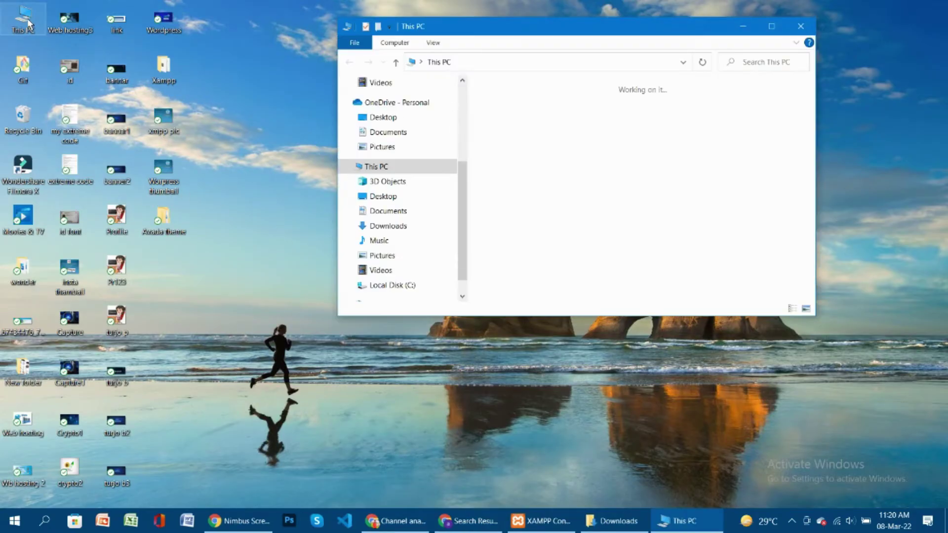
left_click(391, 227)
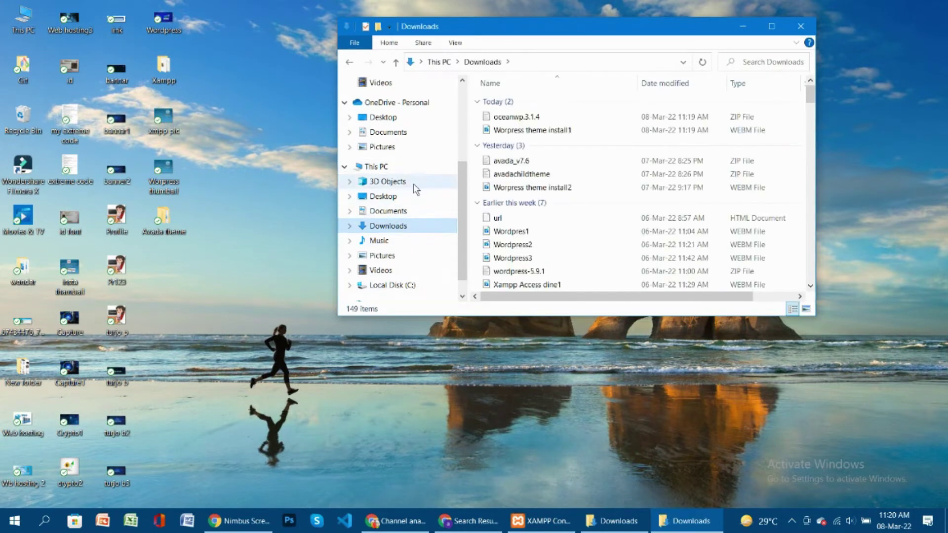
left_click(515, 118)
right_click(515, 119)
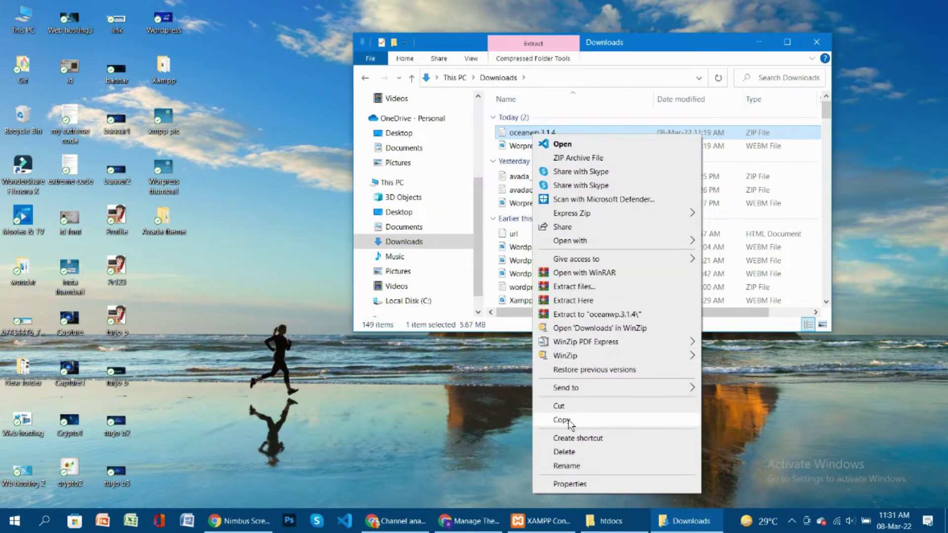
left_click(562, 420)
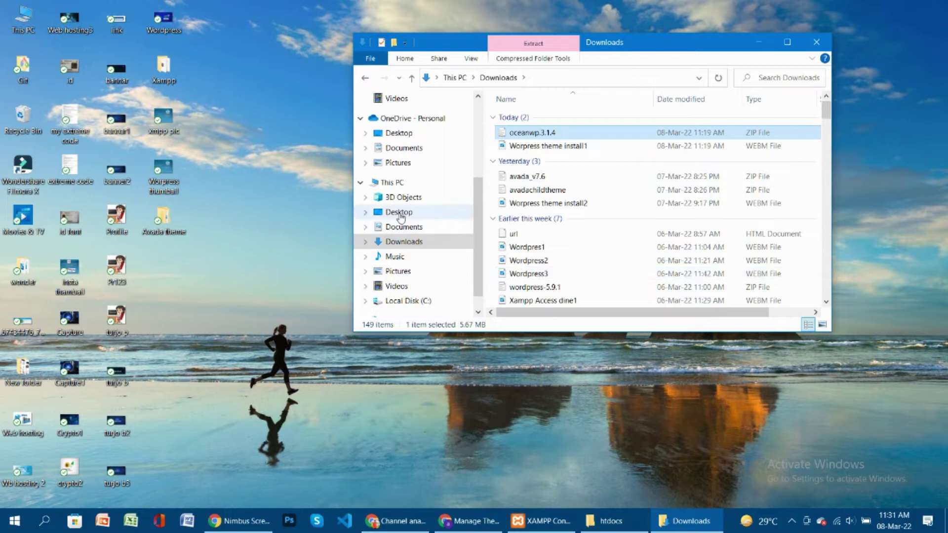
- Paste the copied ZIP file into the site's themes folder, Desktop > Xampp > htdocs > Turjo Tech > wp-content > themes
left_click(392, 212)
double_click(768, 162)
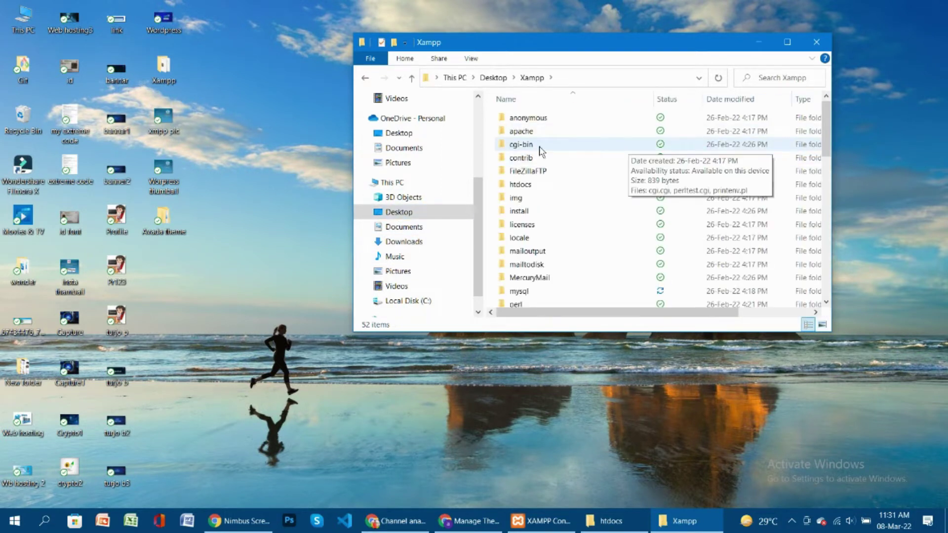
left_click(533, 187)
double_click(521, 184)
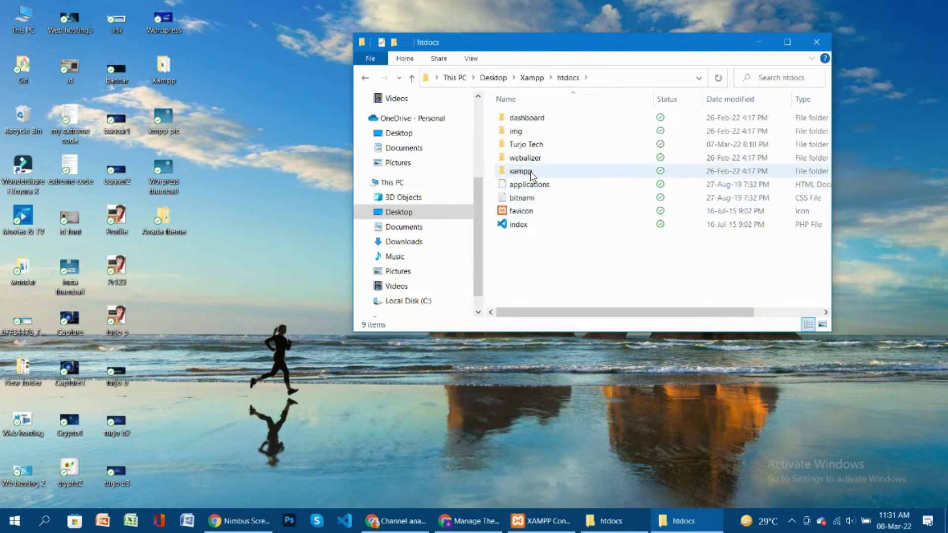
double_click(529, 146)
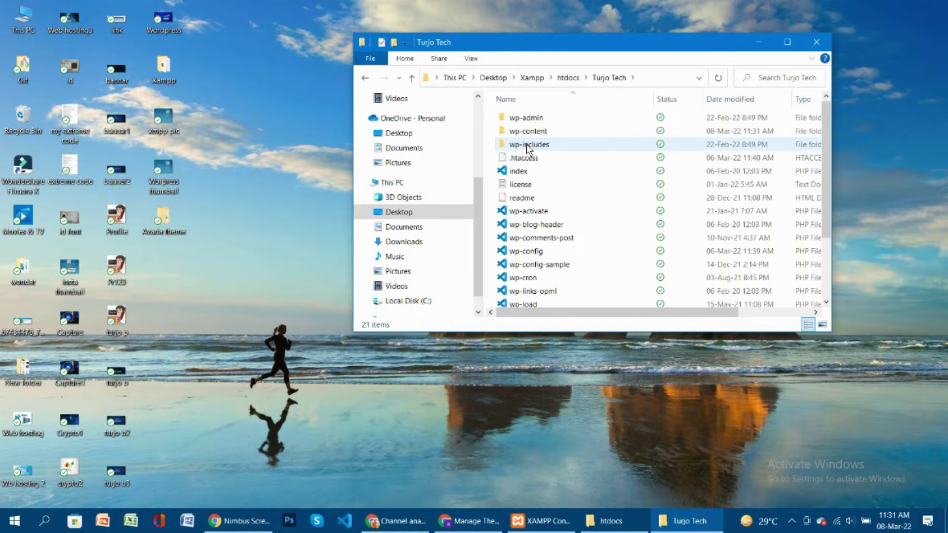
double_click(538, 132)
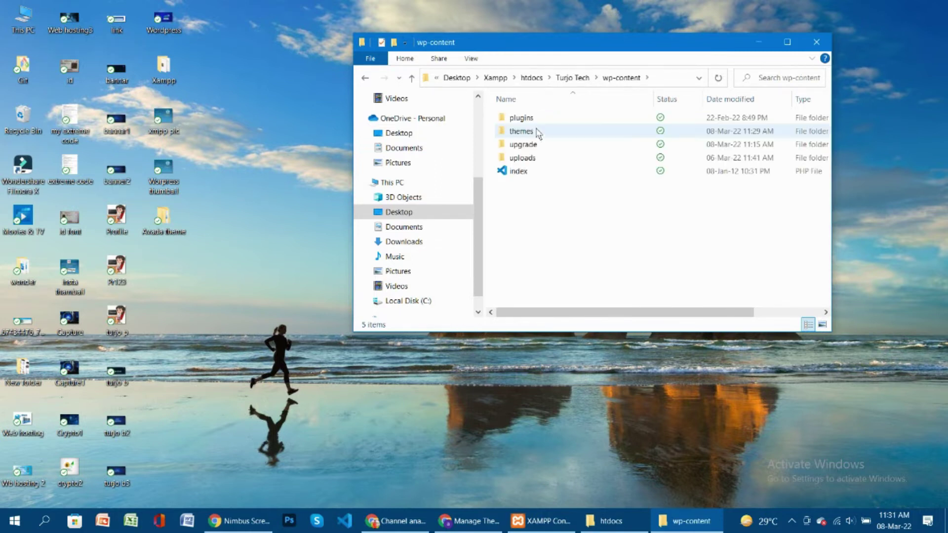
double_click(534, 132)
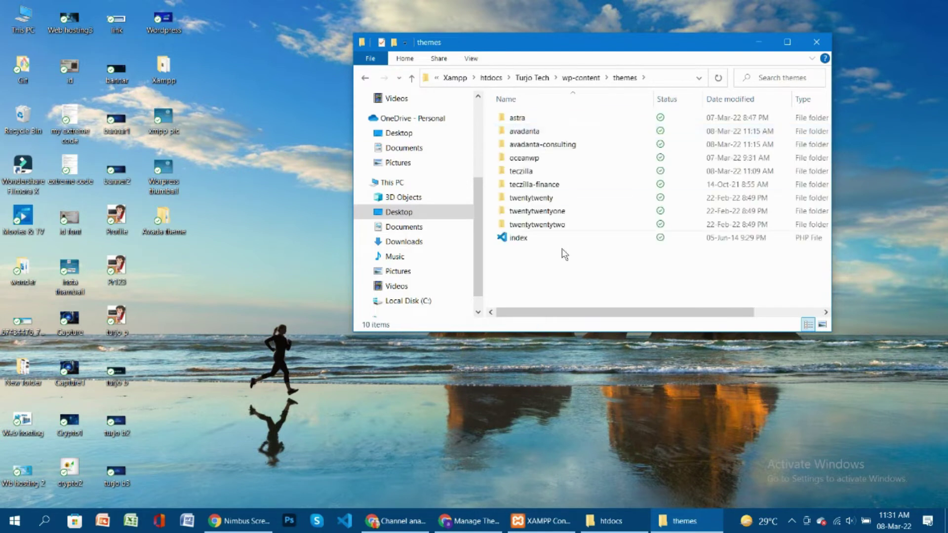
right_click(524, 266)
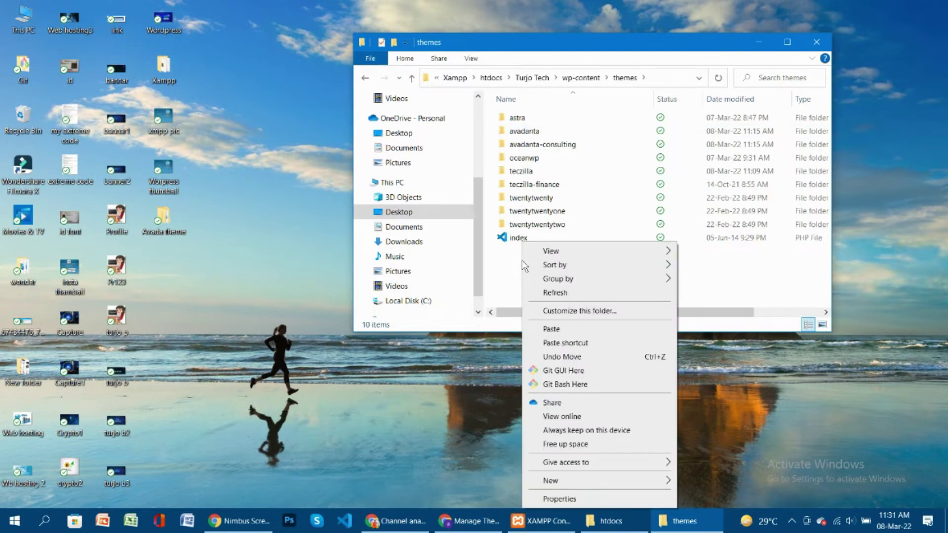
left_click(554, 330)
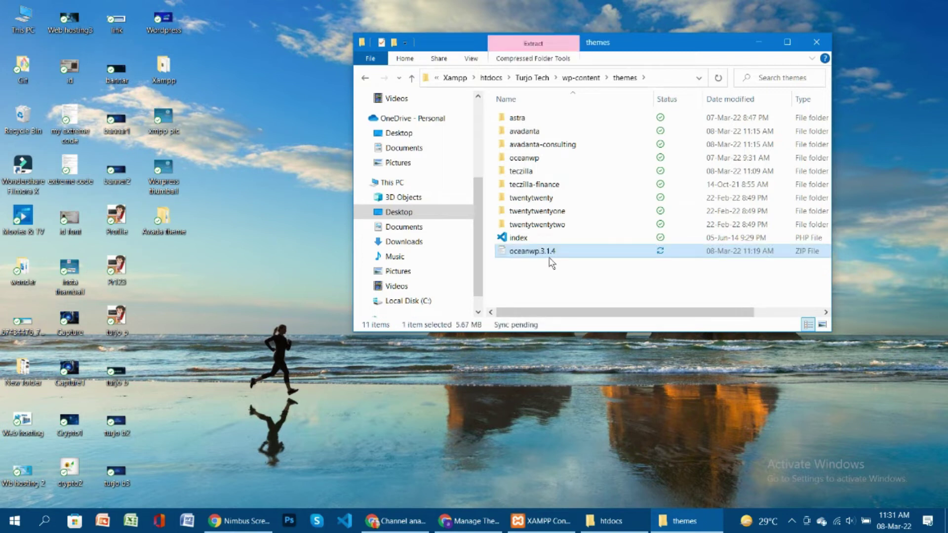
- Extract the oceanwp.3.1.4 archive directly into the themes folder and delete the ZIP file there
right_click(553, 238)
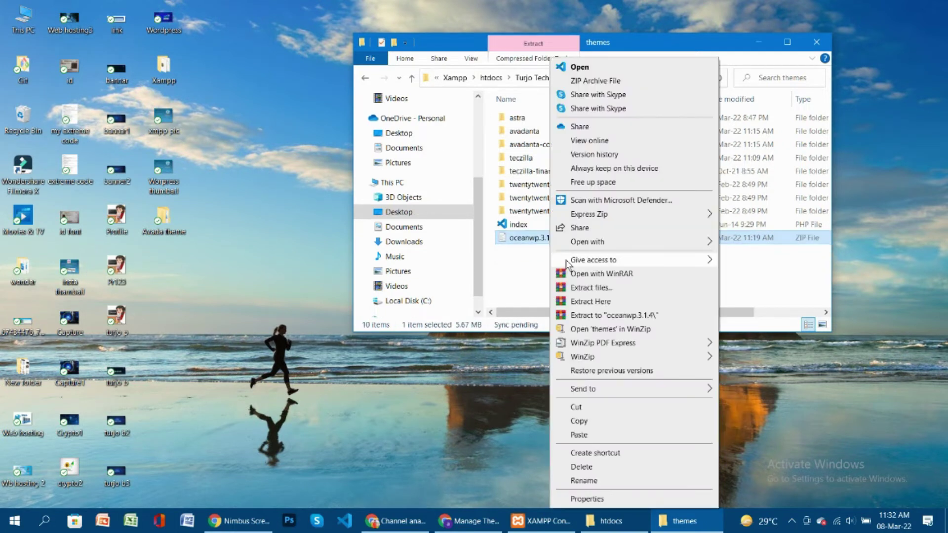
left_click(597, 302)
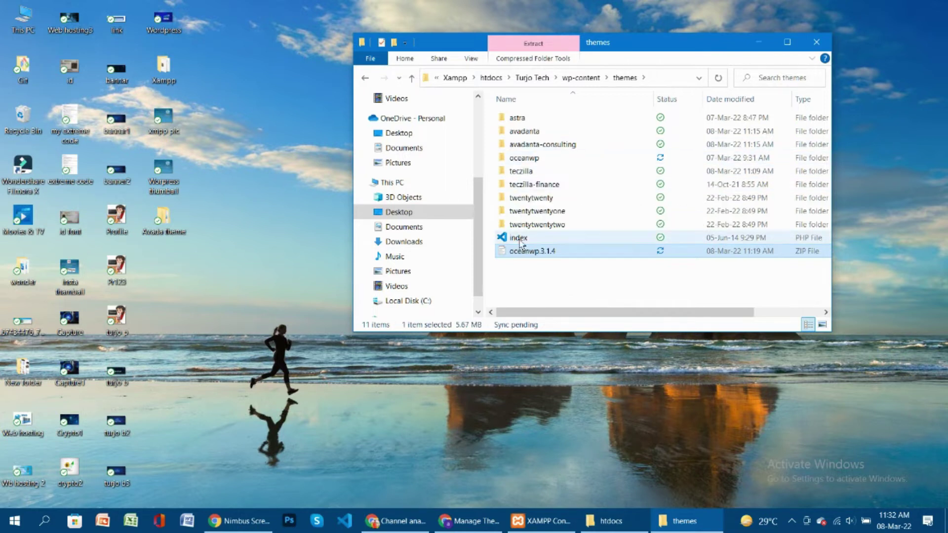
right_click(532, 256)
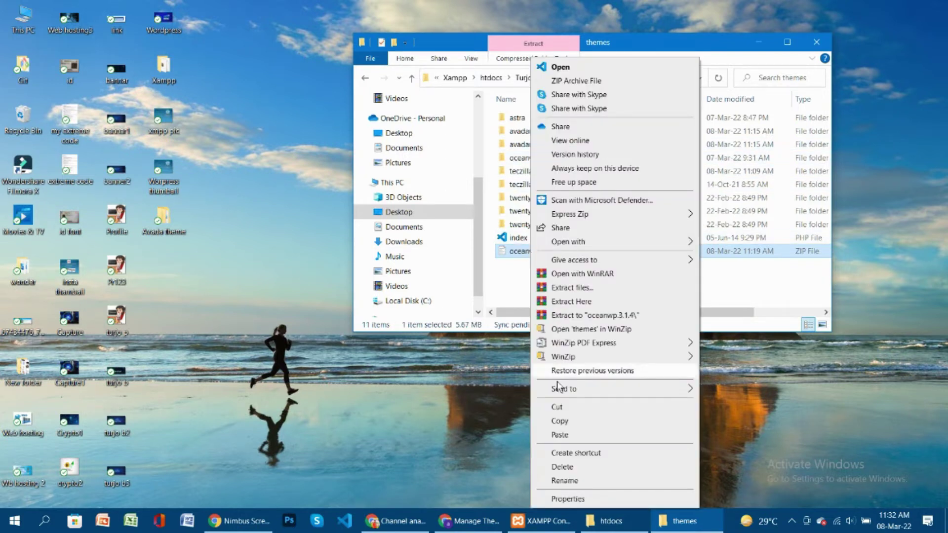
left_click(572, 467)
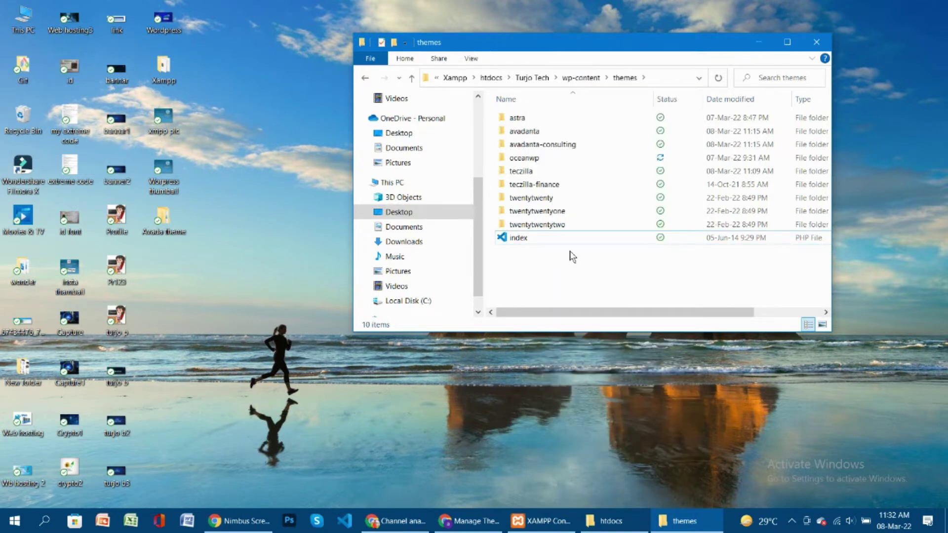
- Look through the contents of the extracted oceanwp folder and return to the themes folder
double_click(540, 157)
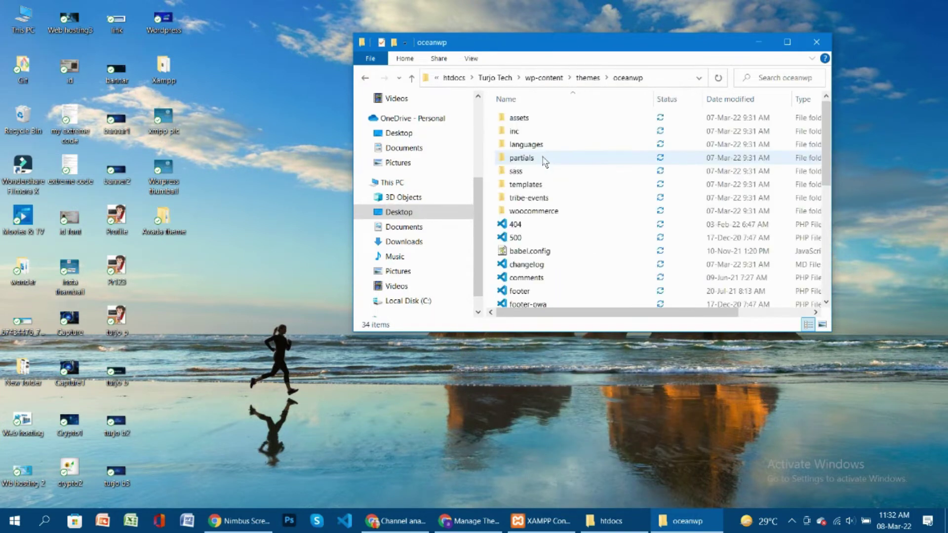
scroll(630, 252, "down", 6)
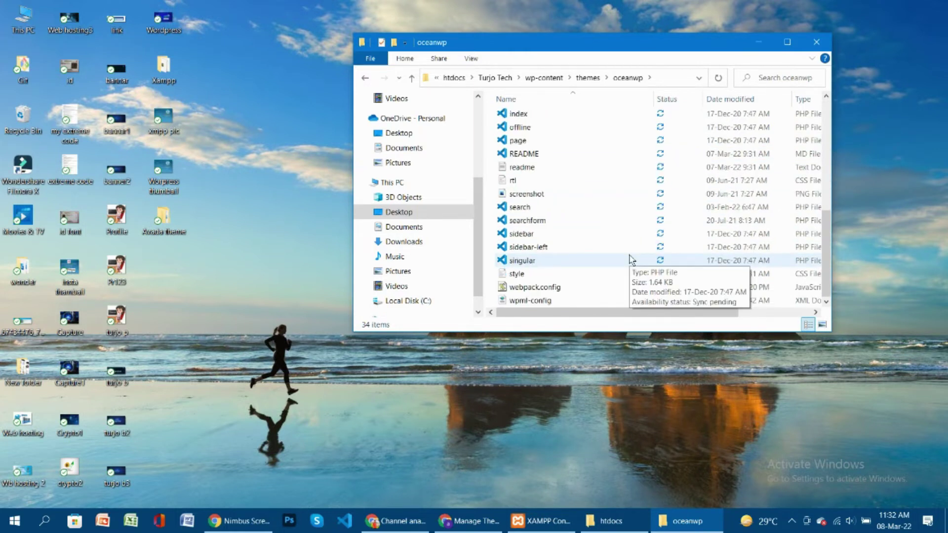
scroll(622, 247, "up", 6)
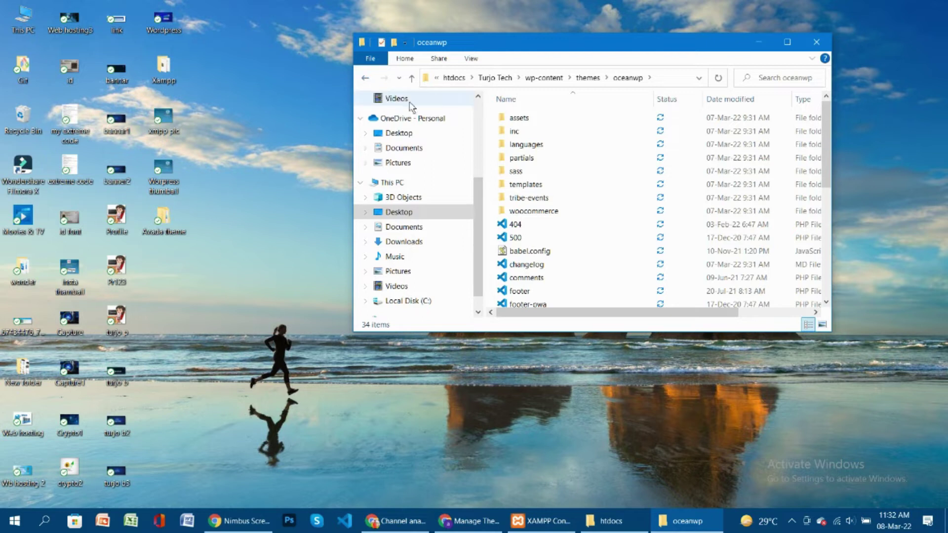
left_click(367, 83)
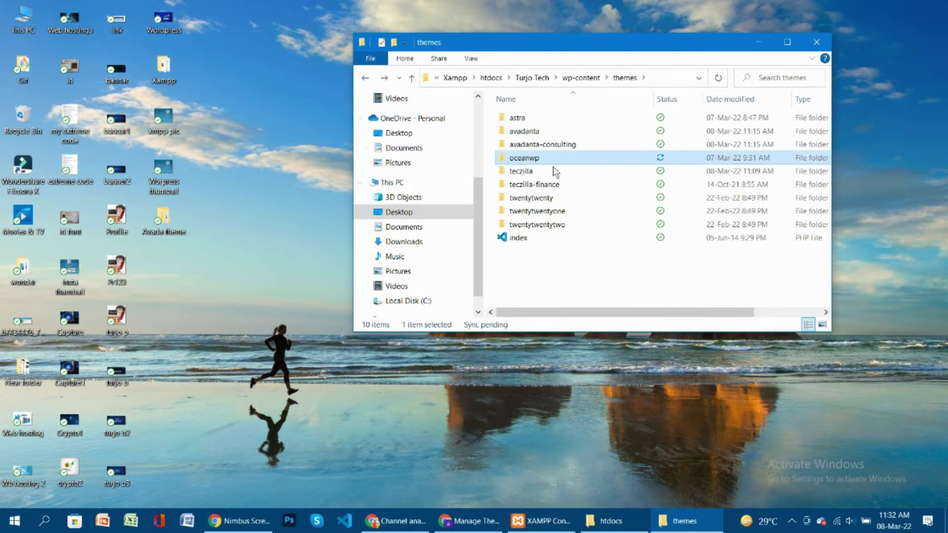
- Minimize the themes folder window, switch back to the browser and reload the list of installed themes
left_click(759, 42)
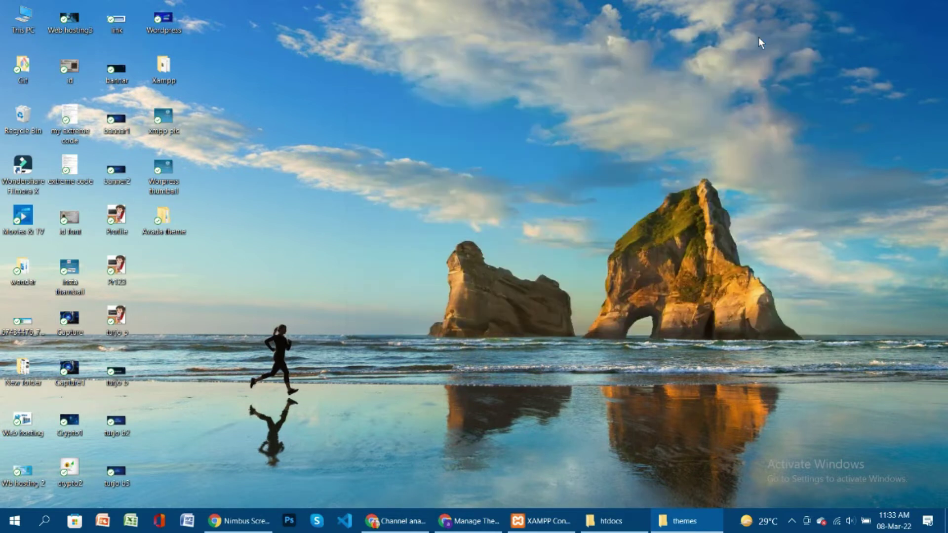
left_click(471, 521)
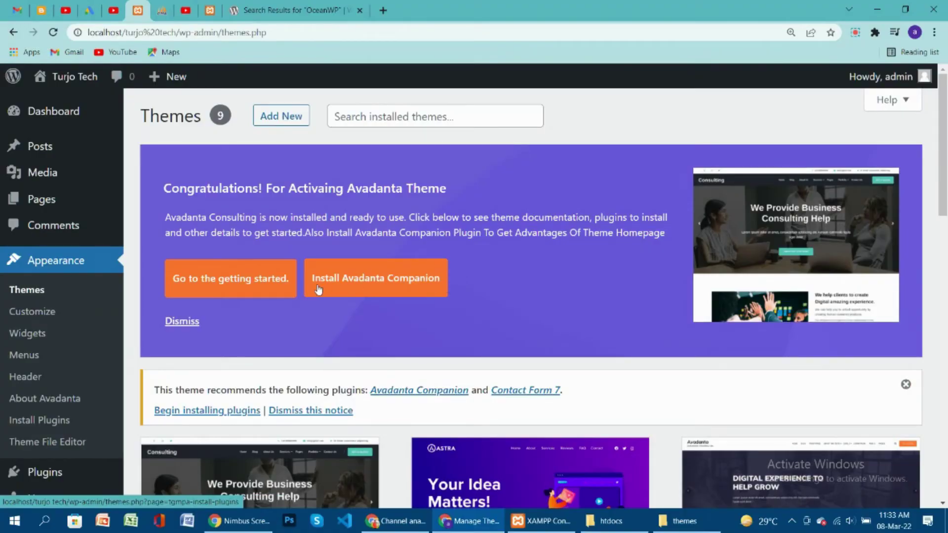
scroll(318, 290, "down", 2)
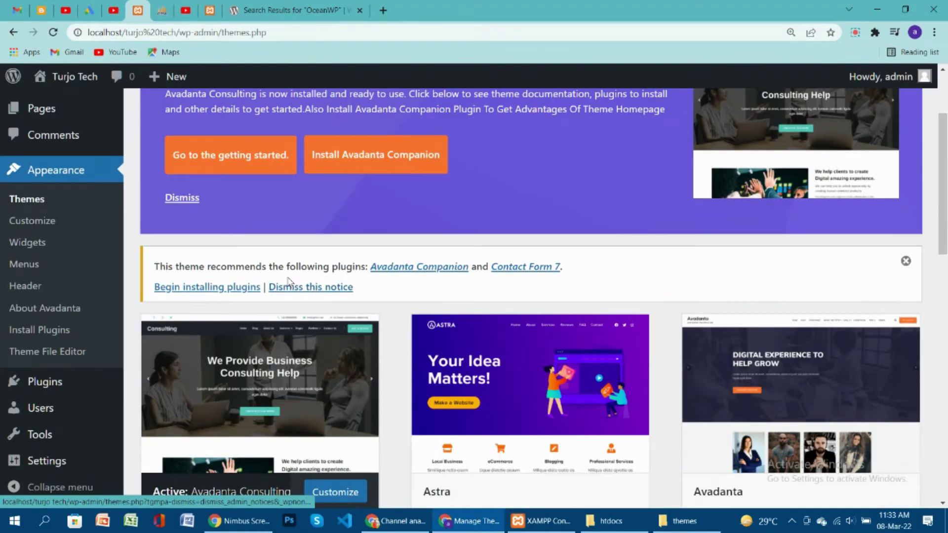
left_click(26, 202)
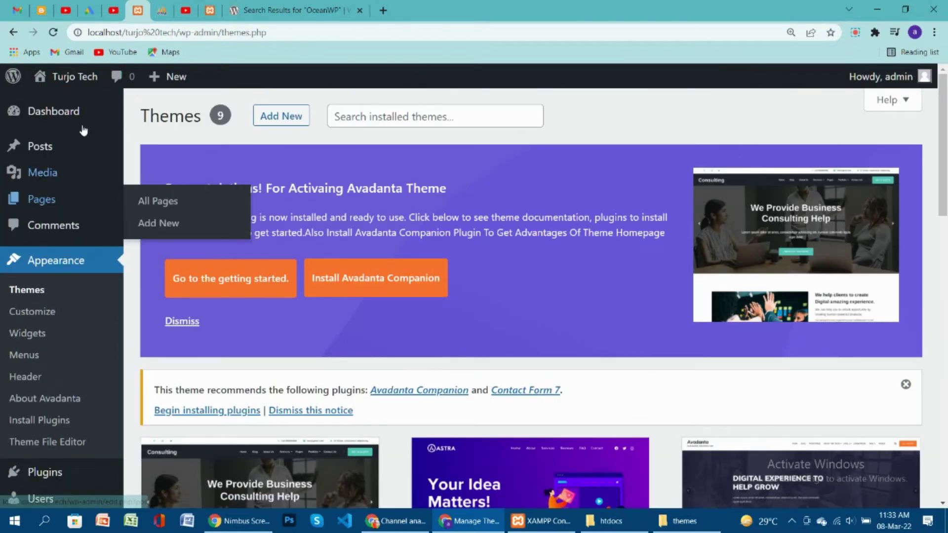
- Find the manually added OceanWP theme among the installed themes and activate it
scroll(322, 224, "down", 6)
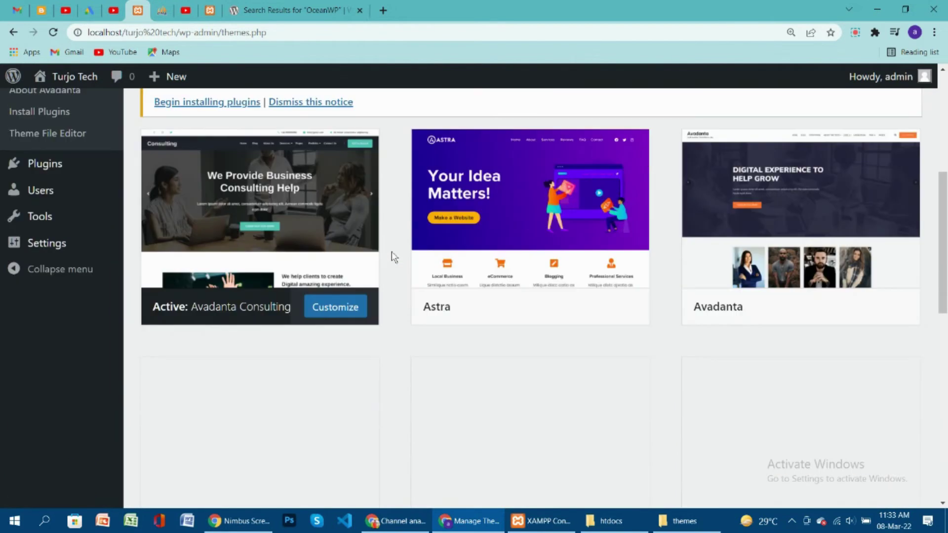
scroll(166, 437, "down", 4)
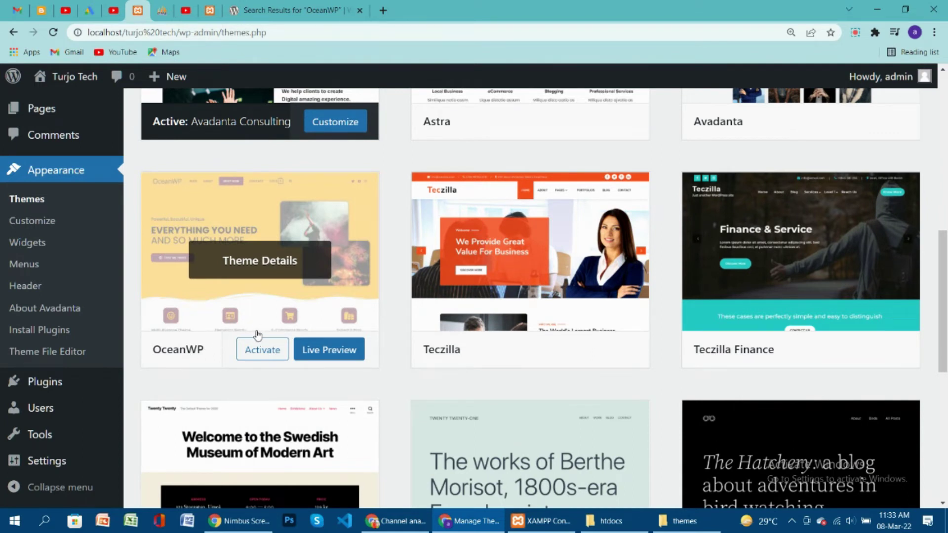
scroll(267, 329, "down", 4)
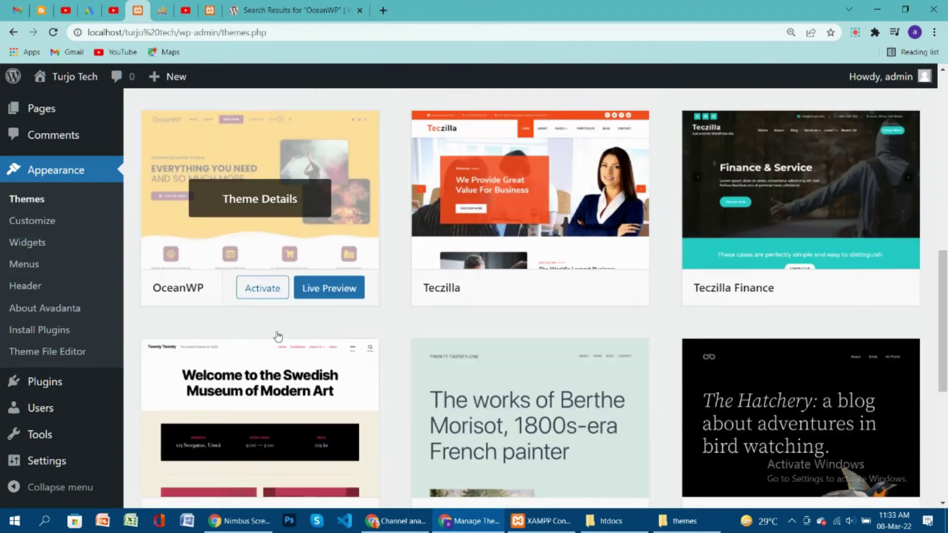
scroll(224, 385, "up", 10)
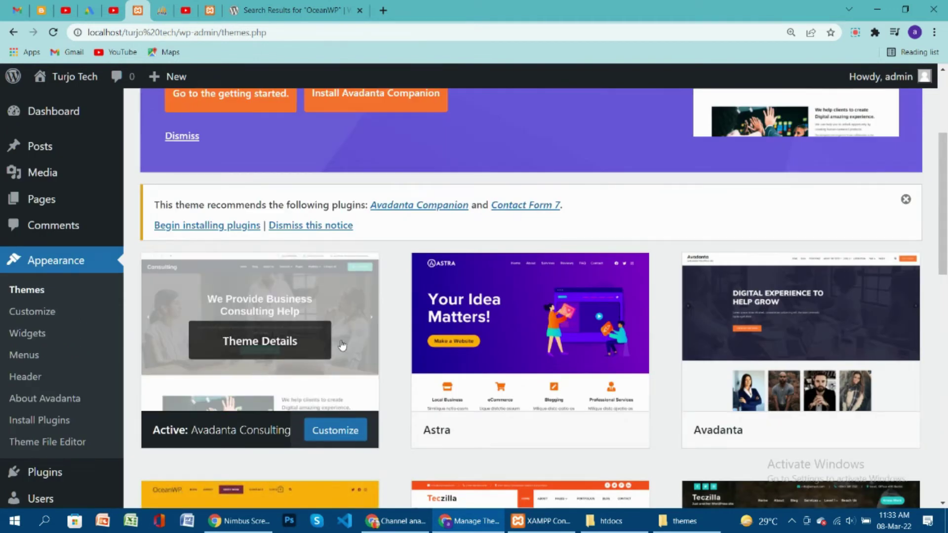
scroll(339, 382, "down", 3)
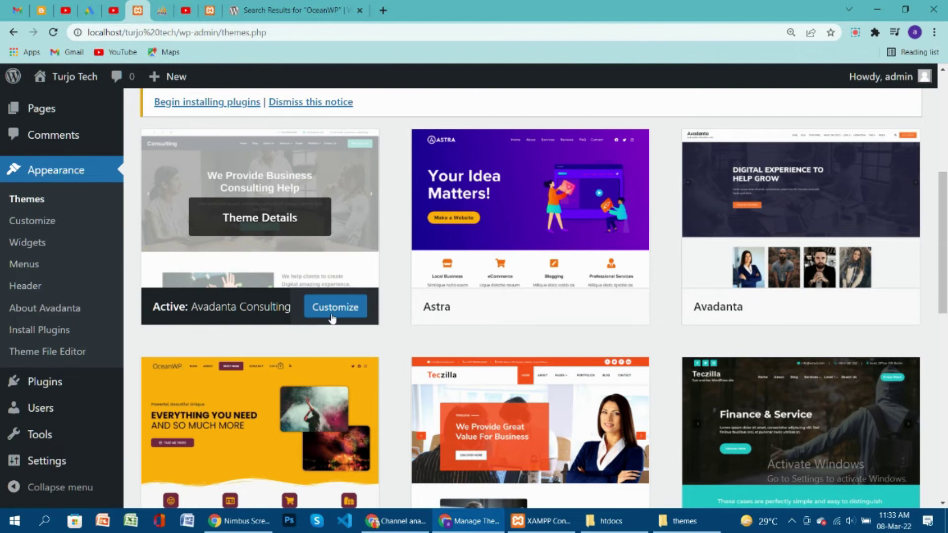
scroll(237, 420, "down", 3)
left_click(256, 410)
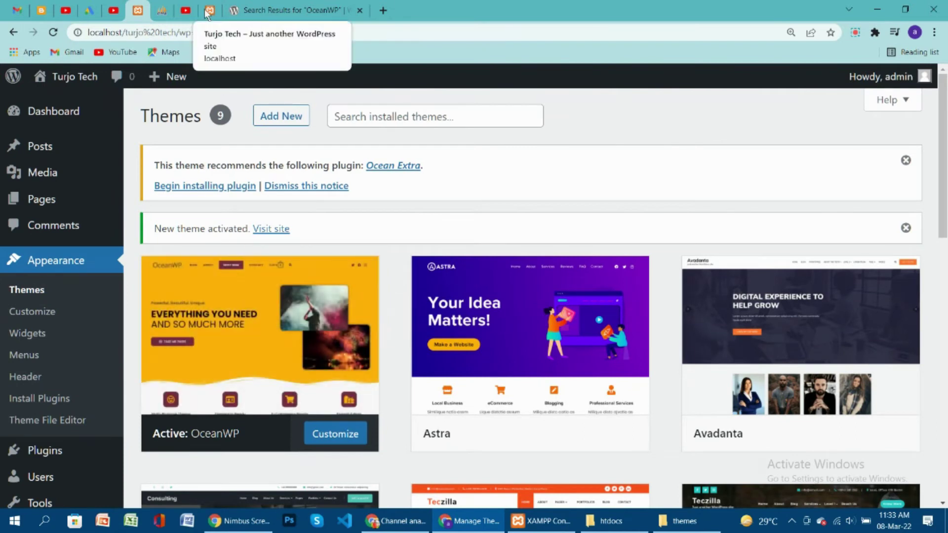
- Examine the Turjo Tech site's front page from header to footer with the OceanWP theme
left_click(209, 10)
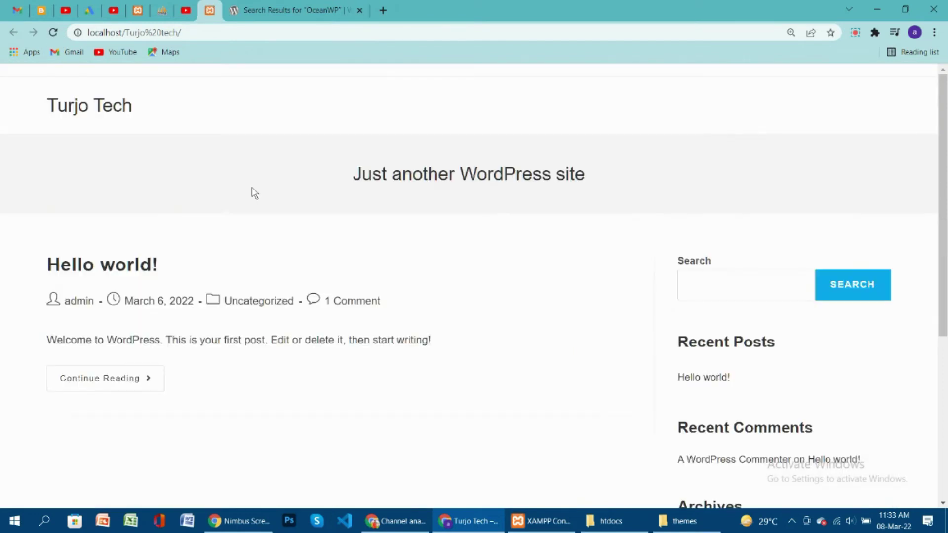
scroll(469, 408, "down", 5)
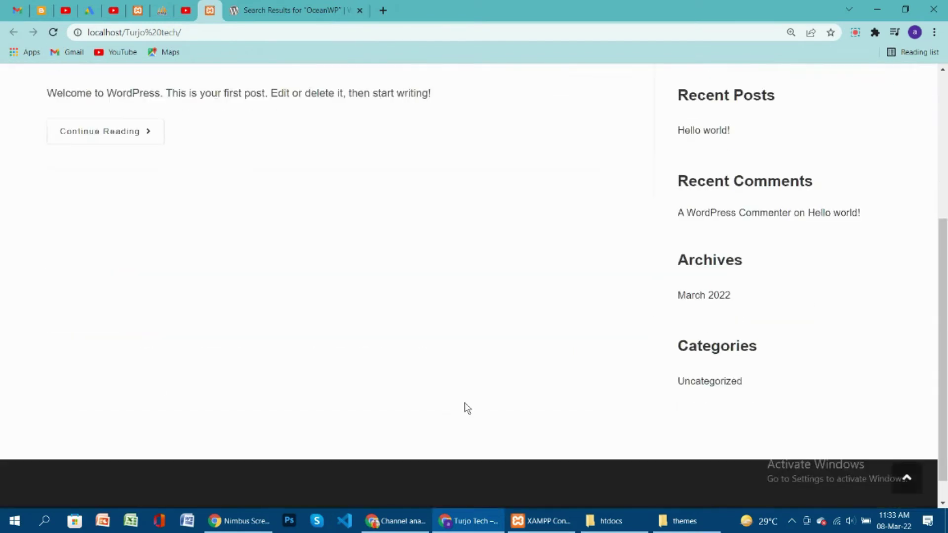
scroll(511, 413, "up", 5)
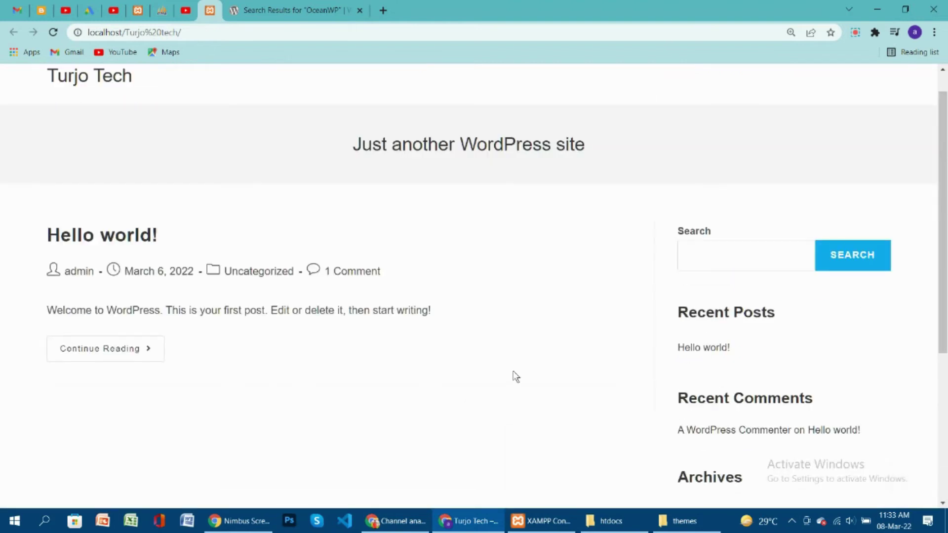
- Activate the Astra theme and review the reloaded Turjo Tech front page down to its footer
left_click(138, 10)
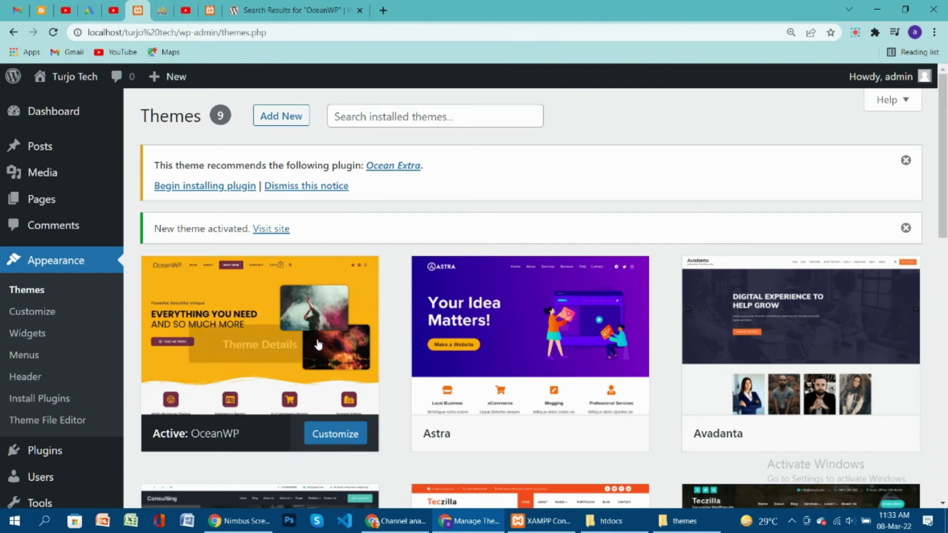
left_click(530, 436)
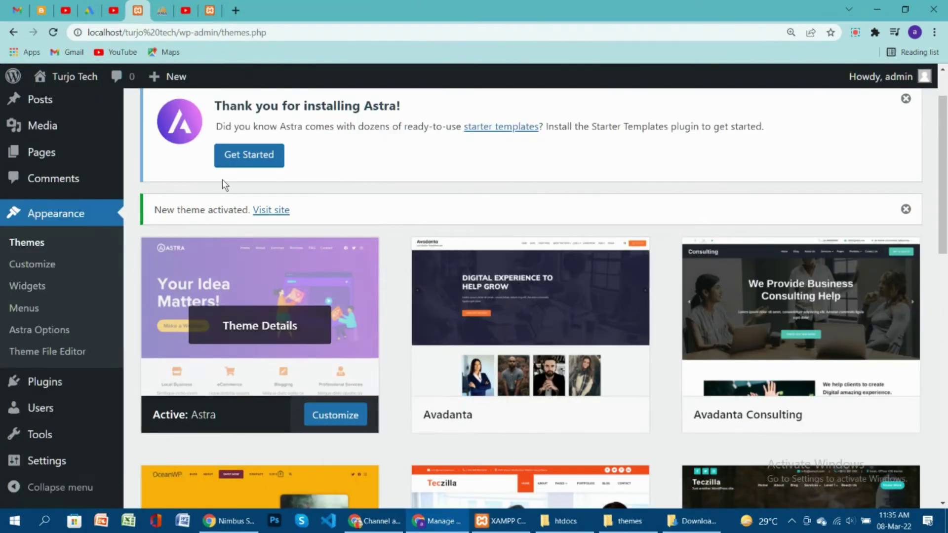
left_click(211, 9)
left_click(53, 32)
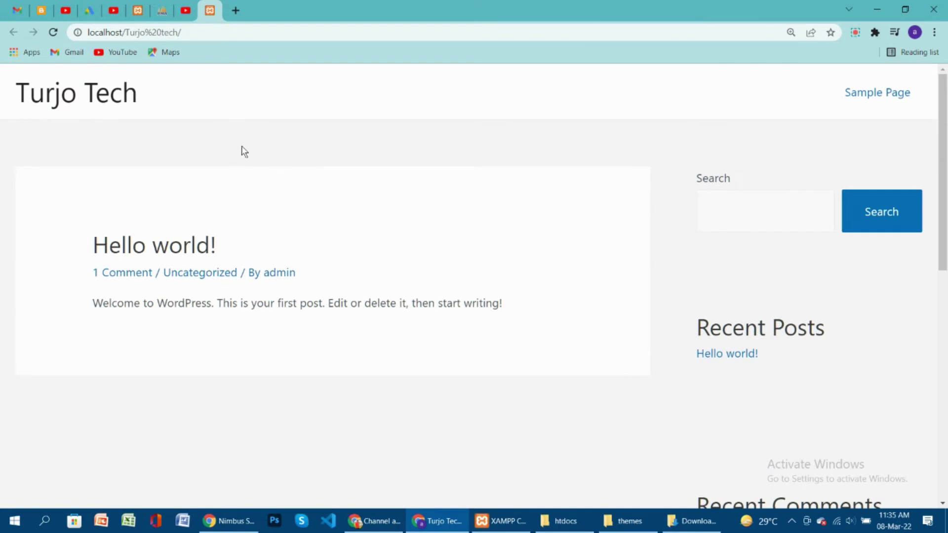
scroll(478, 250, "down", 10)
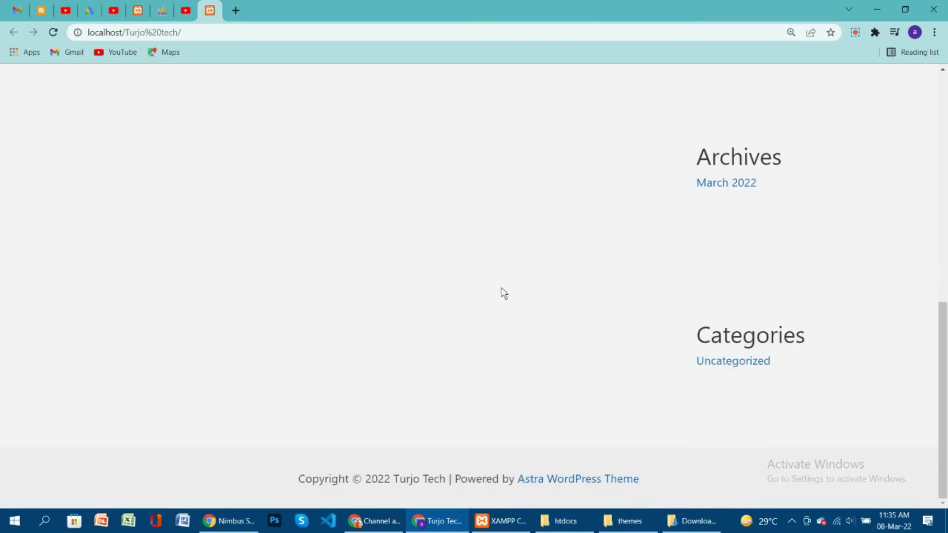
scroll(486, 300, "up", 10)
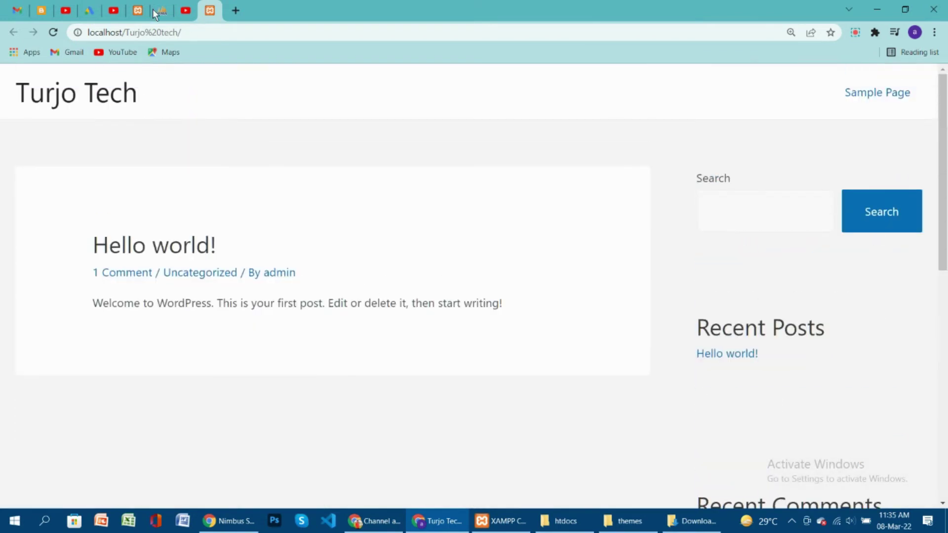
- Return to the installed themes and activate Avadanta Consulting
left_click(140, 11)
mouse_move(475, 296)
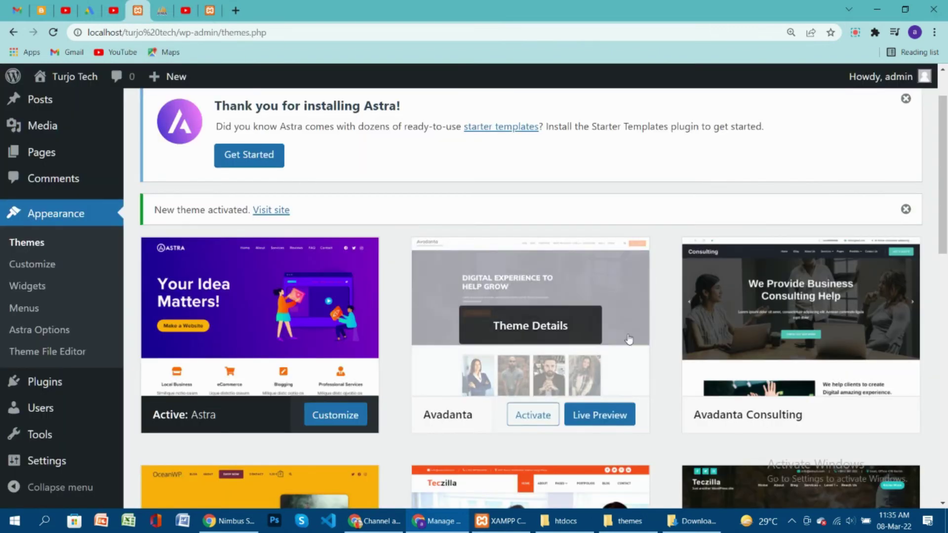
scroll(563, 380, "down", 1)
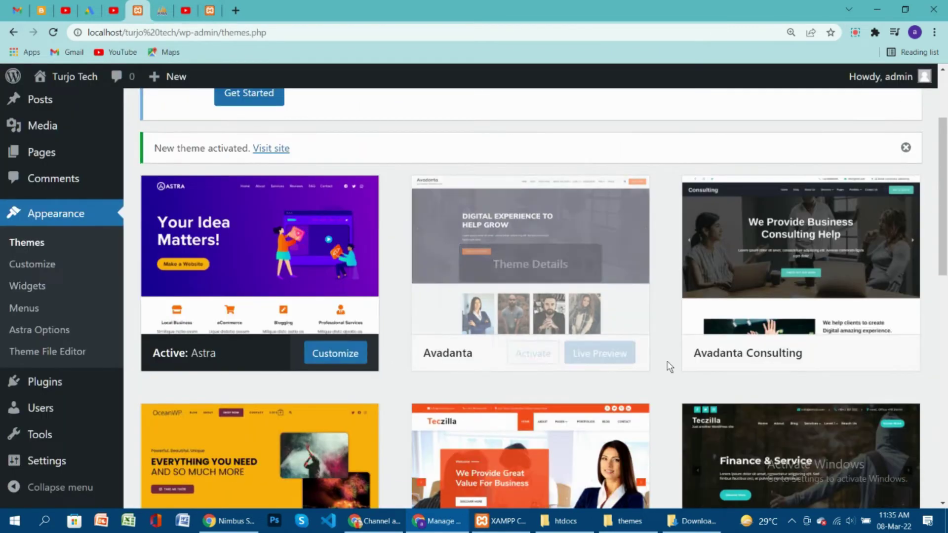
mouse_move(812, 278)
left_click(807, 355)
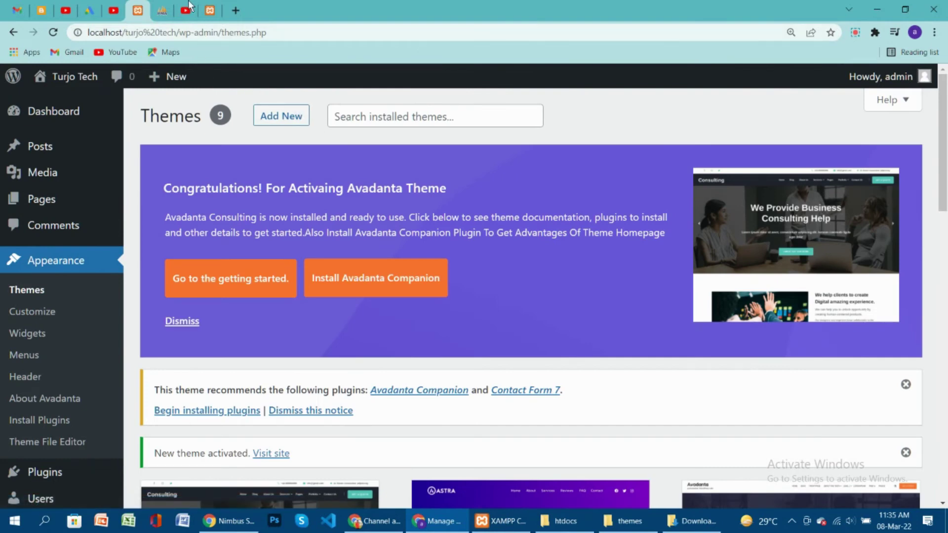
- Reload the Turjo Tech front page and look through its layout with the Avadanta Consulting theme
left_click(214, 16)
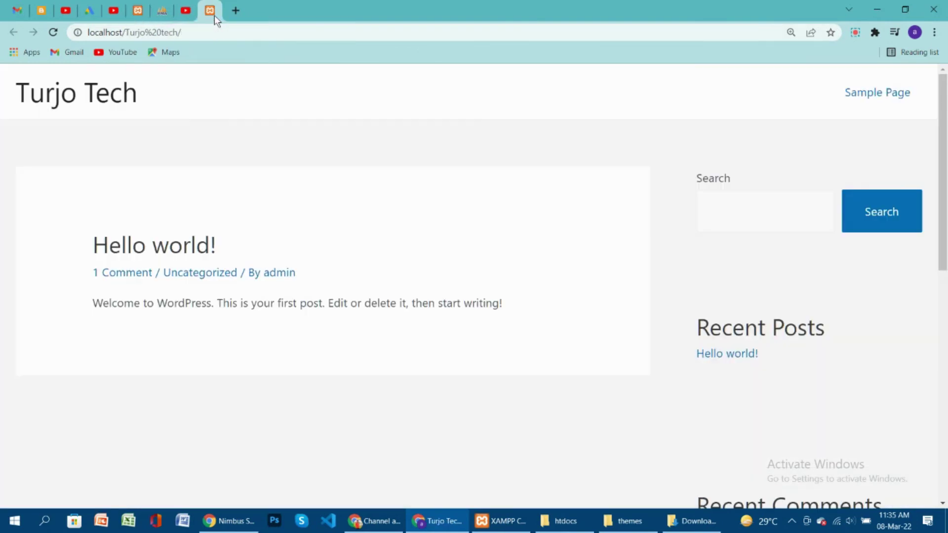
left_click(54, 33)
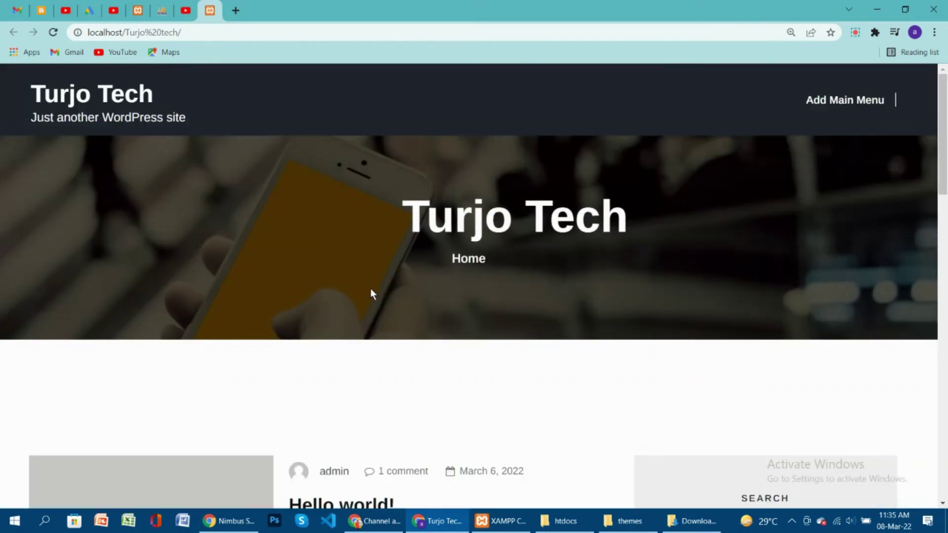
scroll(370, 294, "down", 12)
scroll(402, 328, "down", 5)
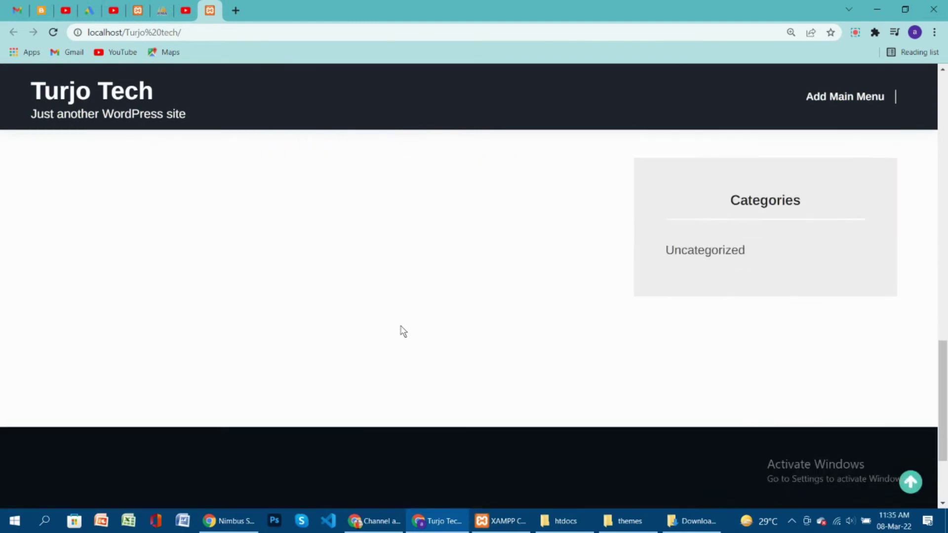
scroll(390, 326, "up", 12)
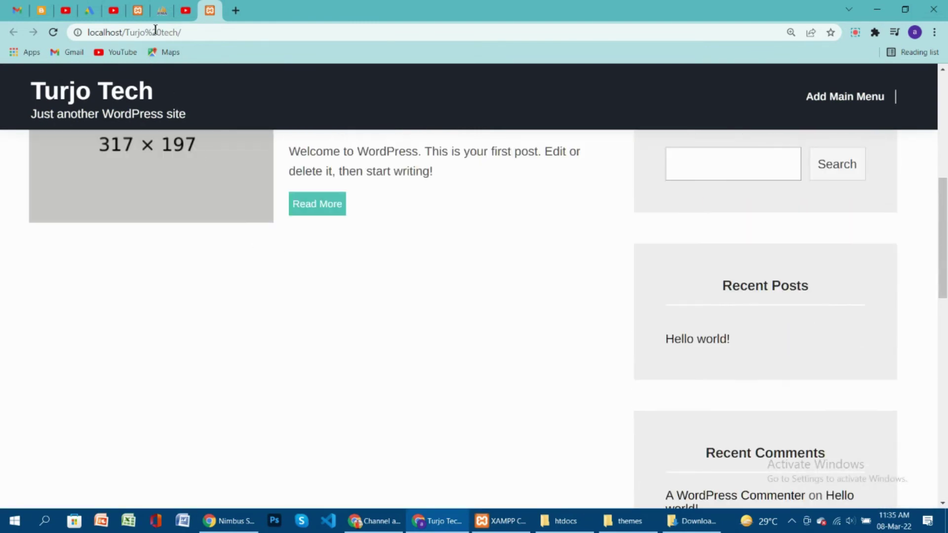
- Go back to the Themes admin page and activate the Teczilla Finance theme
left_click(138, 10)
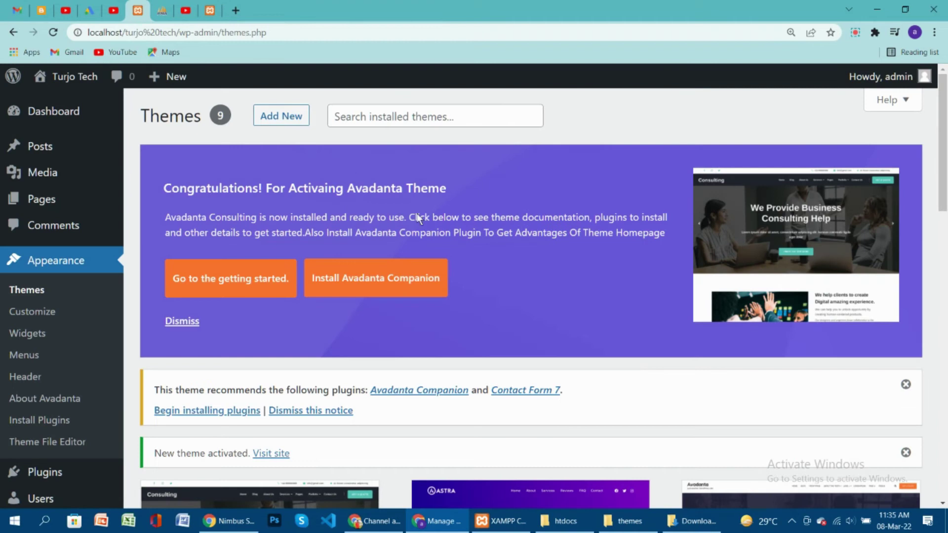
scroll(523, 344, "down", 8)
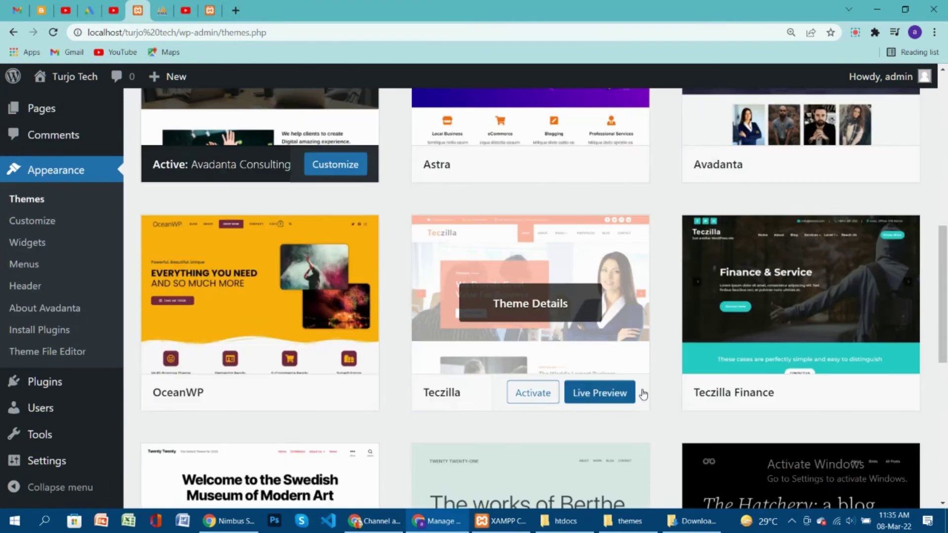
mouse_move(751, 364)
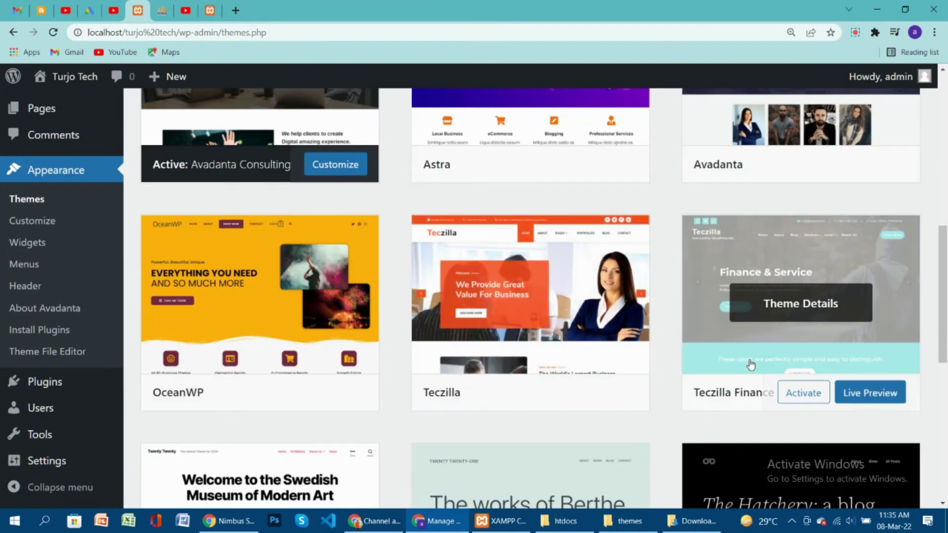
left_click(800, 399)
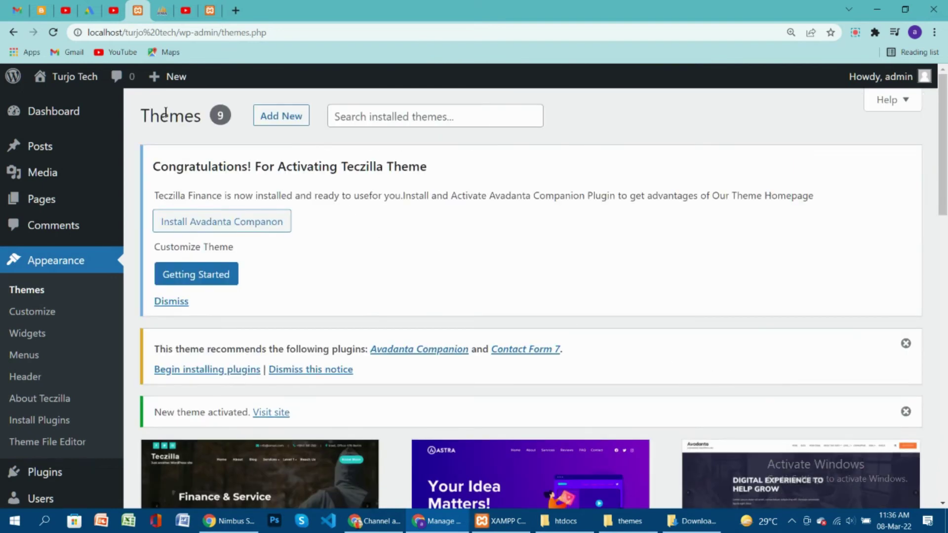
- Reload the Turjo Tech front page and examine its header, post section and footer with Teczilla Finance
left_click(210, 10)
left_click(53, 33)
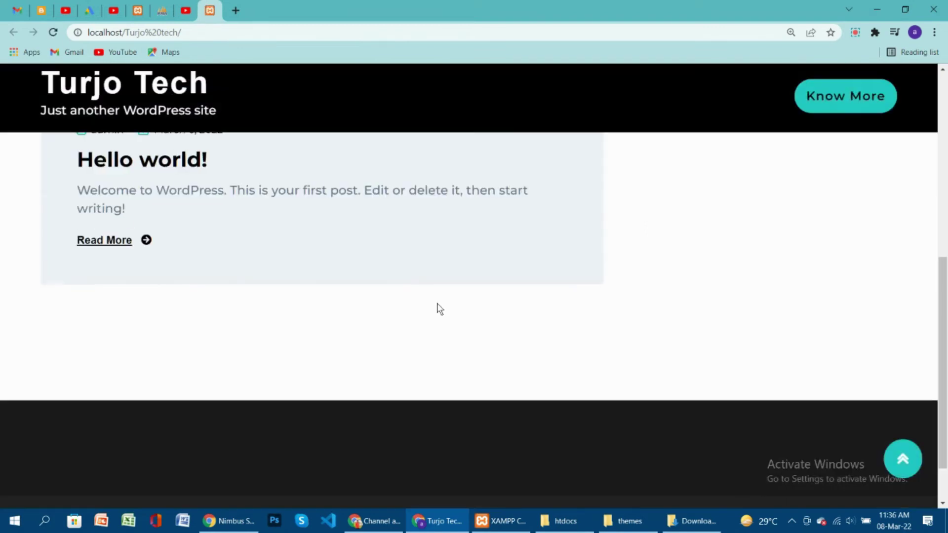
scroll(463, 321, "up", 7)
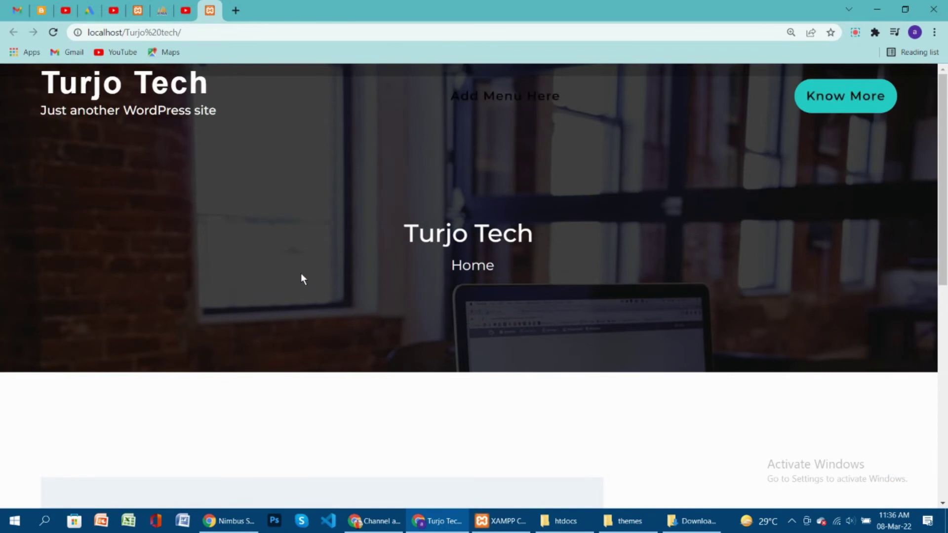
scroll(301, 274, "down", 7)
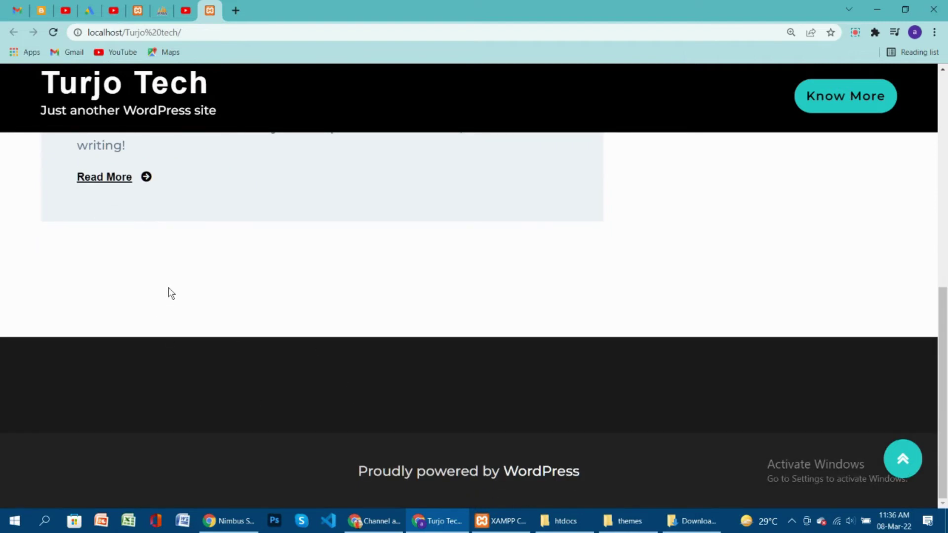
scroll(172, 286, "up", 7)
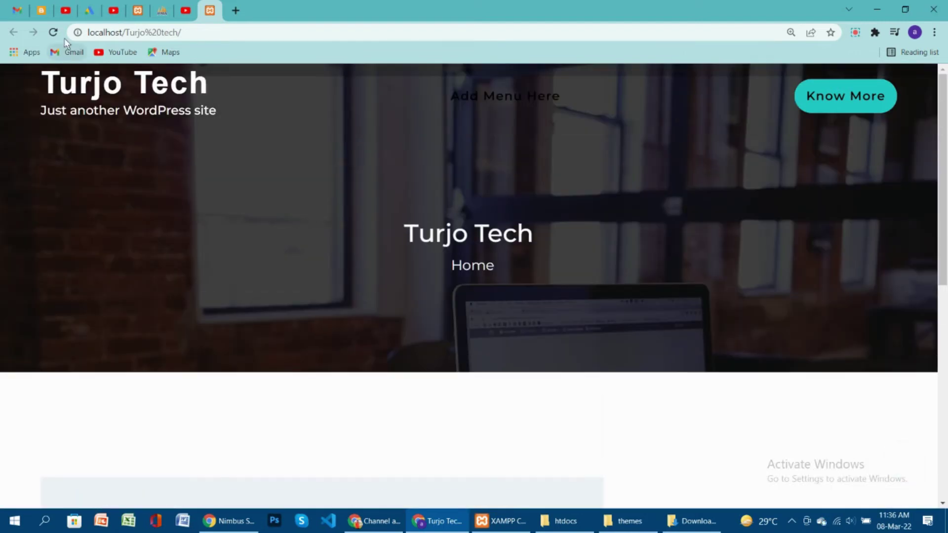
- Return to the Themes admin page and look over the installed themes
left_click(138, 13)
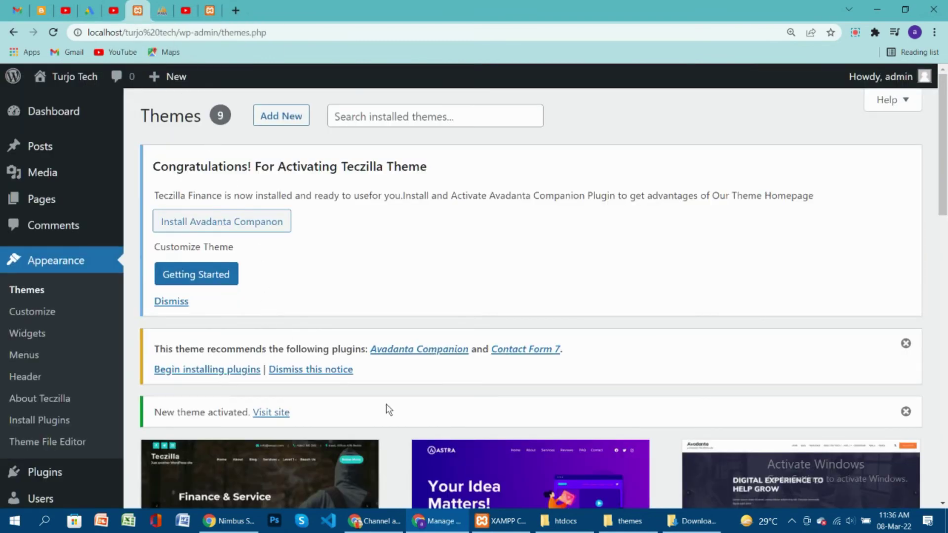
scroll(402, 434, "down", 3)
scroll(348, 255, "up", 3)
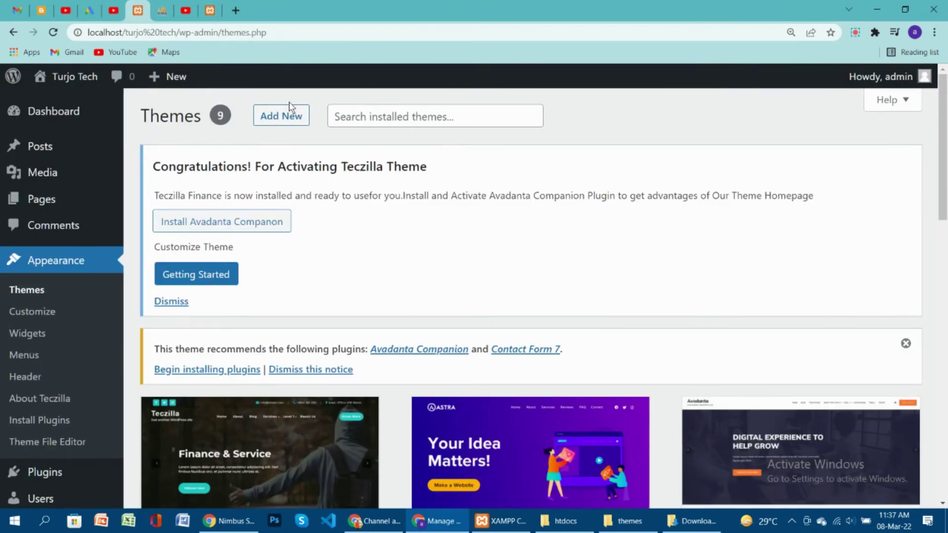
- Upload Avada.zip from the Avada Theme folder in Downloads as a new theme and install it
left_click(281, 114)
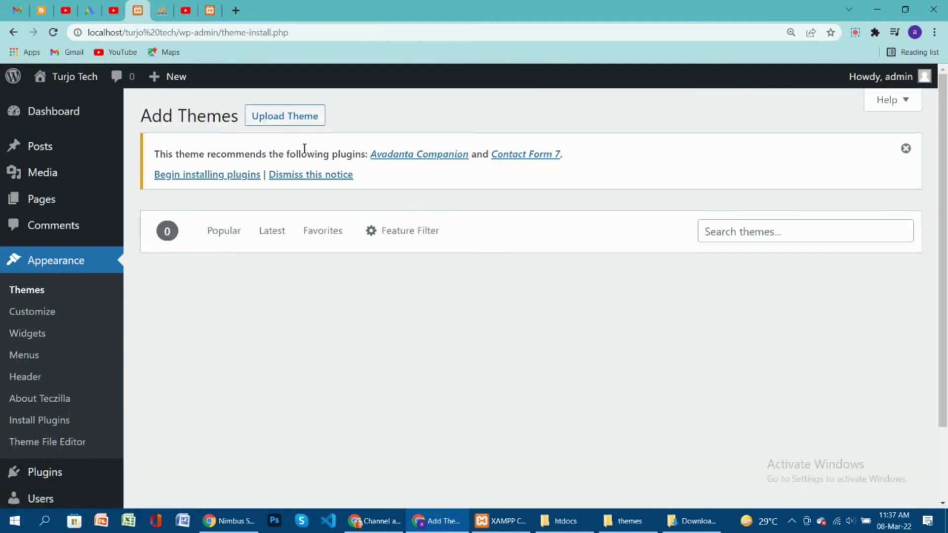
left_click(297, 120)
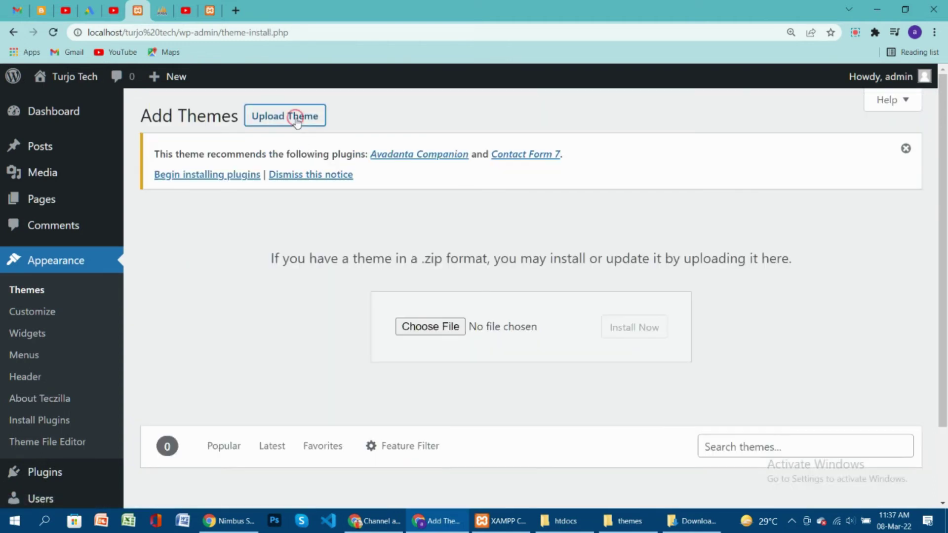
left_click(451, 326)
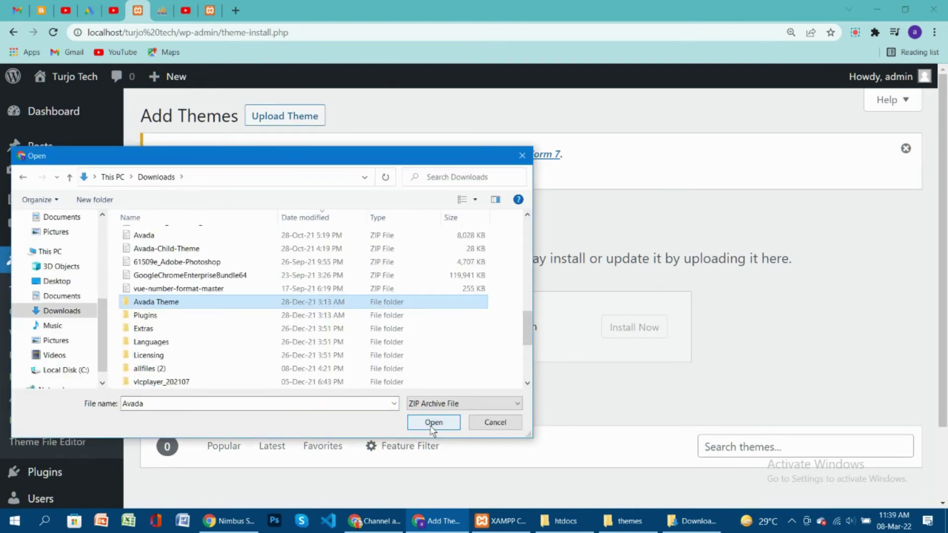
left_click(432, 425)
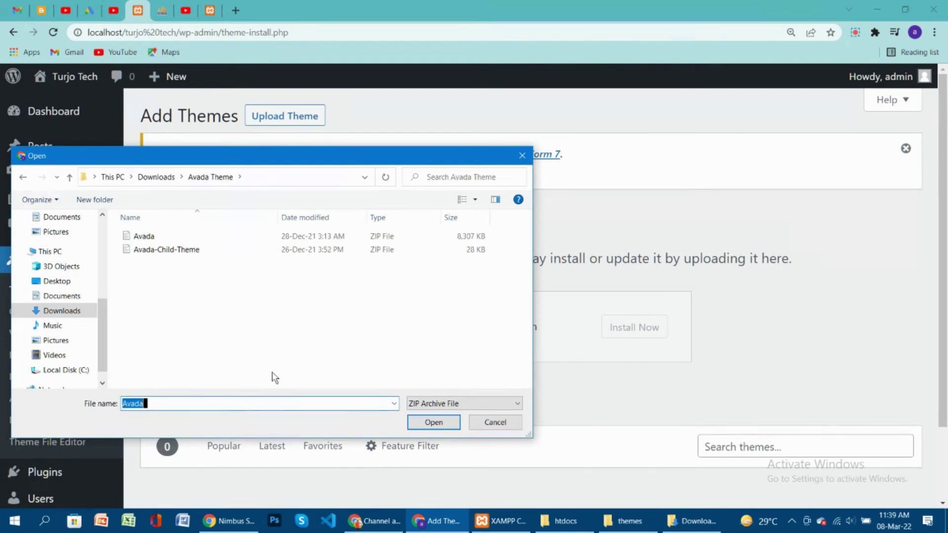
left_click(175, 237)
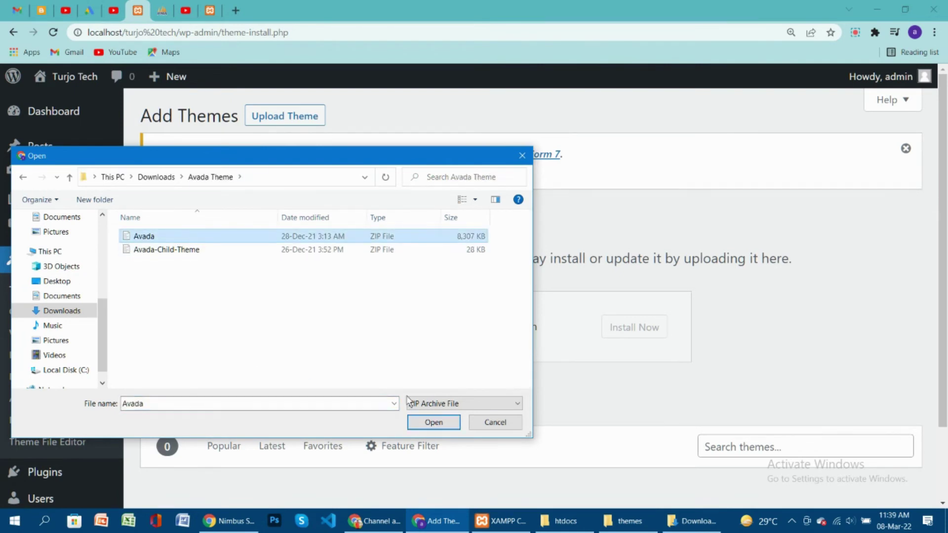
left_click(441, 425)
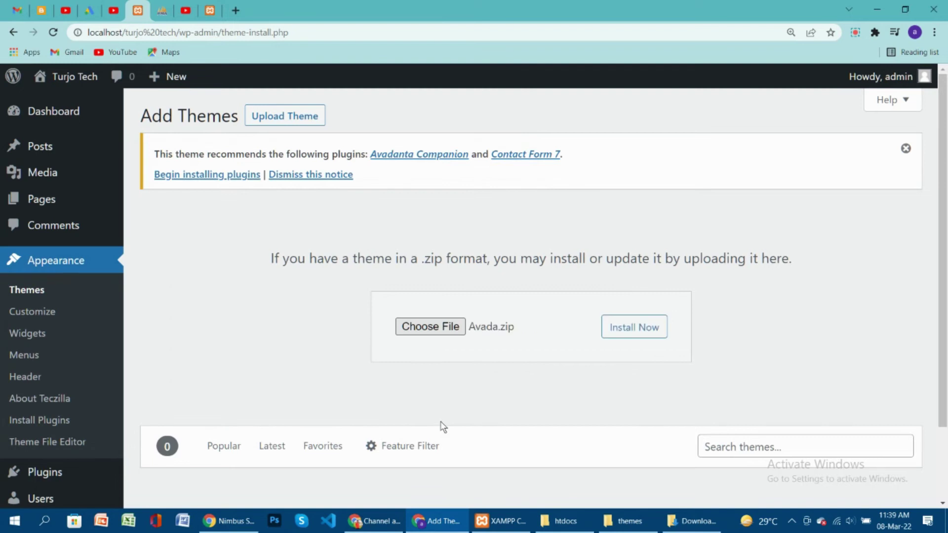
left_click(643, 329)
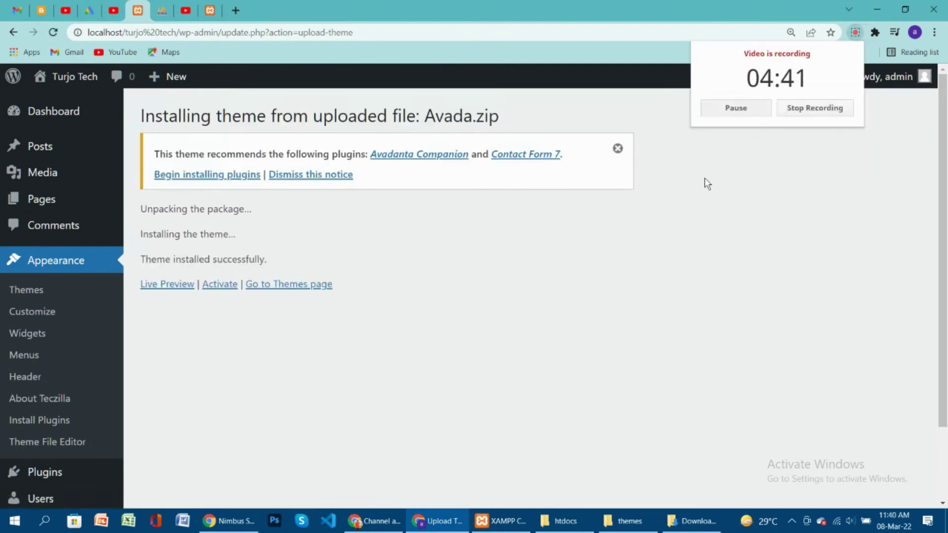
- Open the Themes admin page and check the installed themes for the Avada entry
left_click(39, 290)
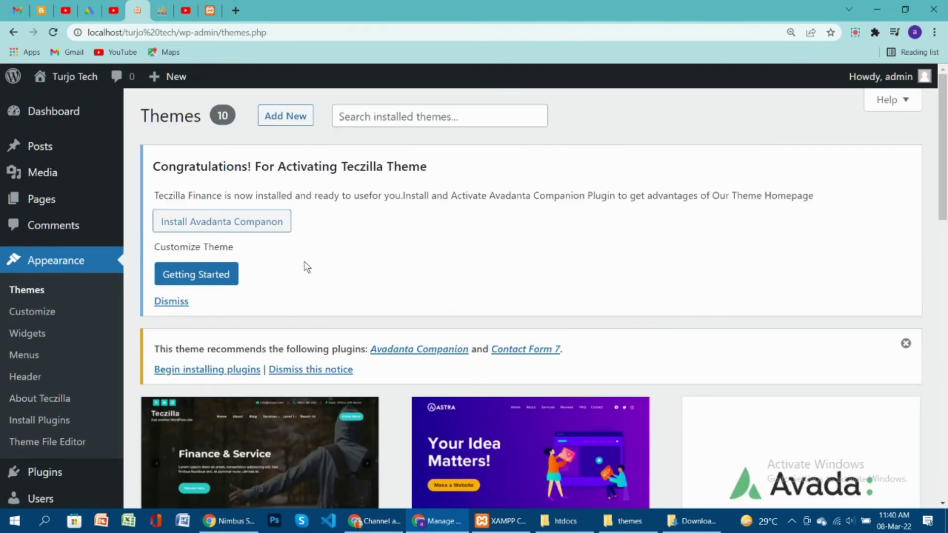
scroll(388, 311, "down", 2)
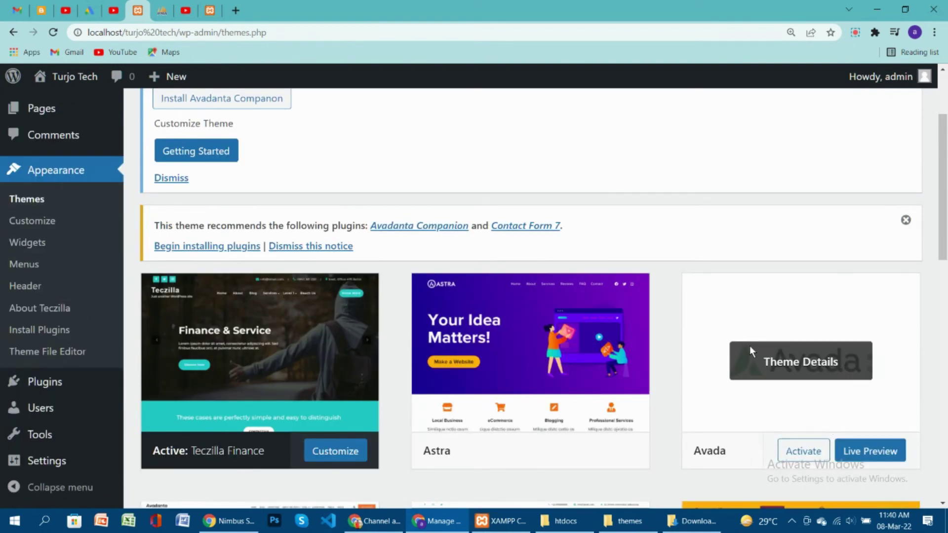
scroll(724, 415, "down", 1)
mouse_move(712, 400)
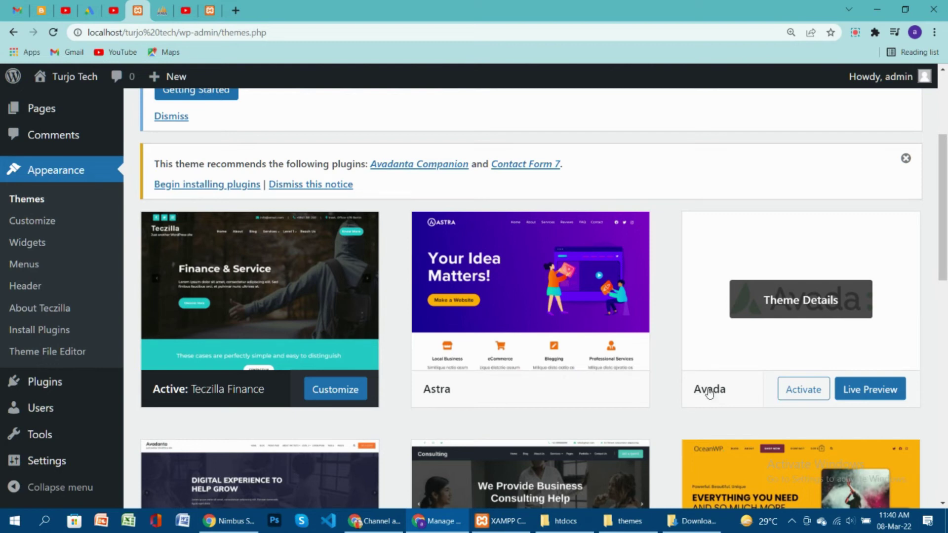
scroll(695, 368, "down", 1)
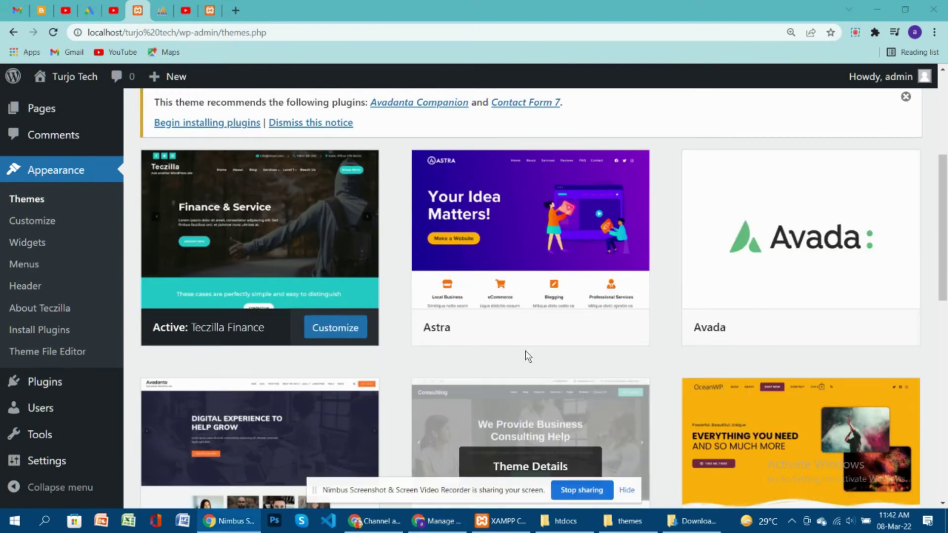
mouse_move(450, 211)
scroll(424, 217, "up", 5)
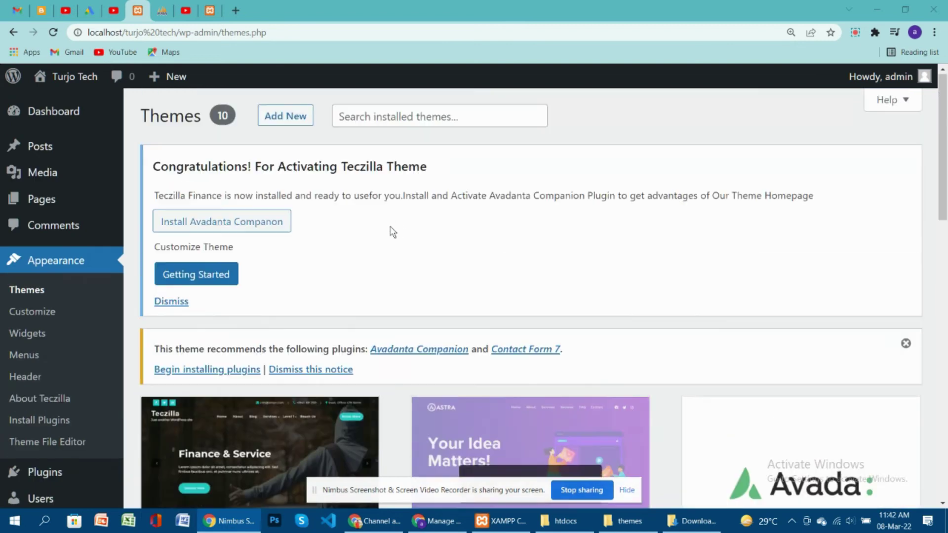
- Upload Avada-Child-Theme.zip from the Avada Theme folder as a new theme and install it
left_click(305, 118)
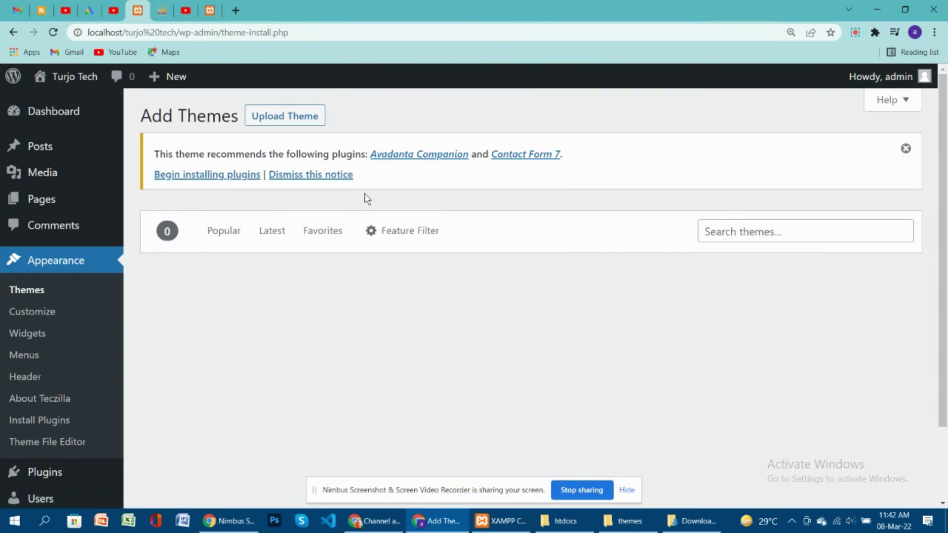
left_click(304, 114)
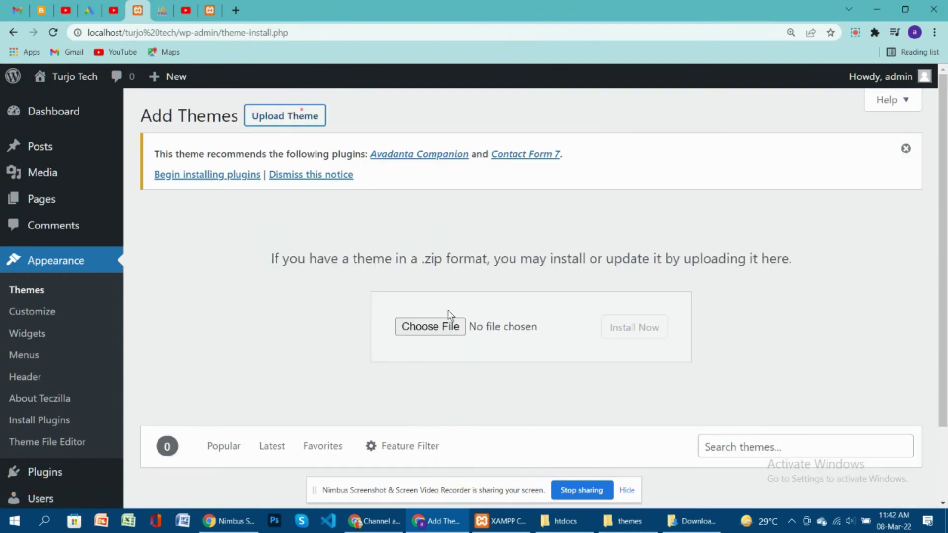
left_click(626, 490)
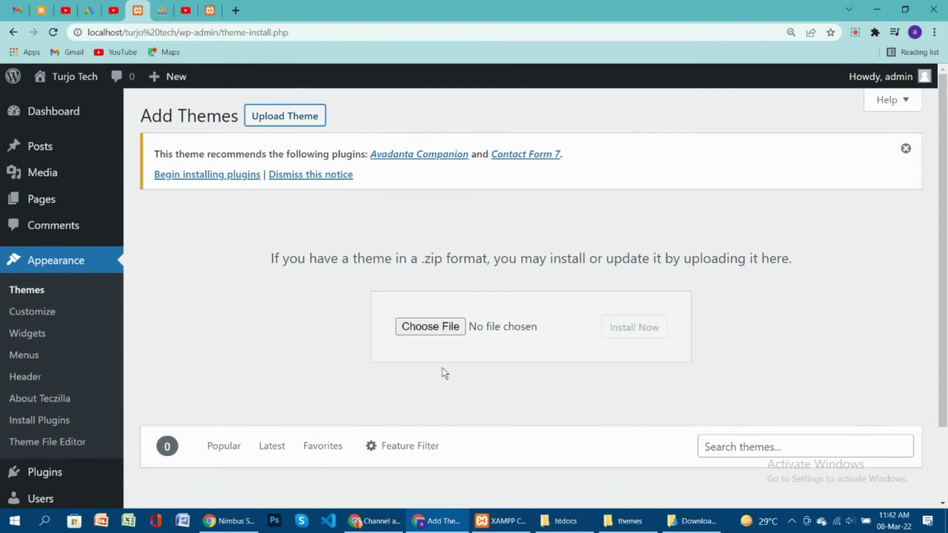
left_click(427, 328)
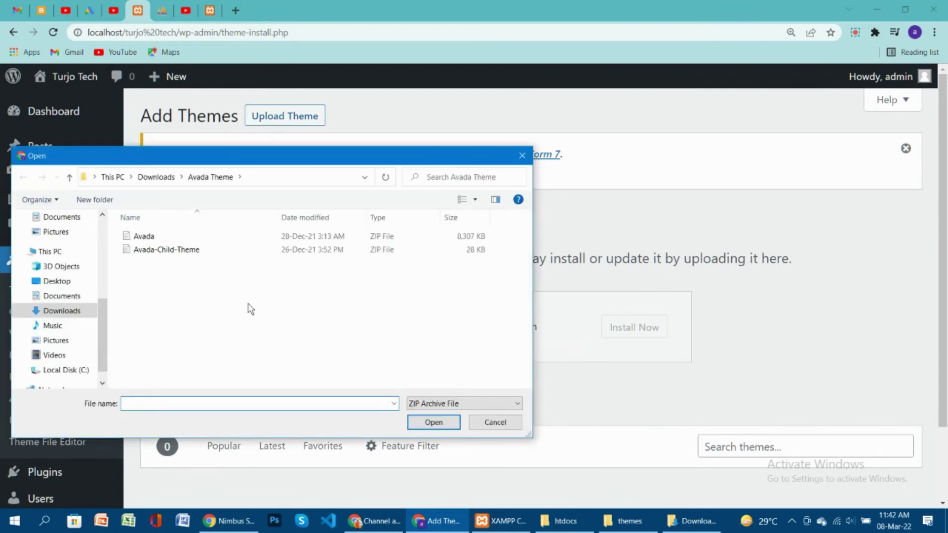
left_click(160, 251)
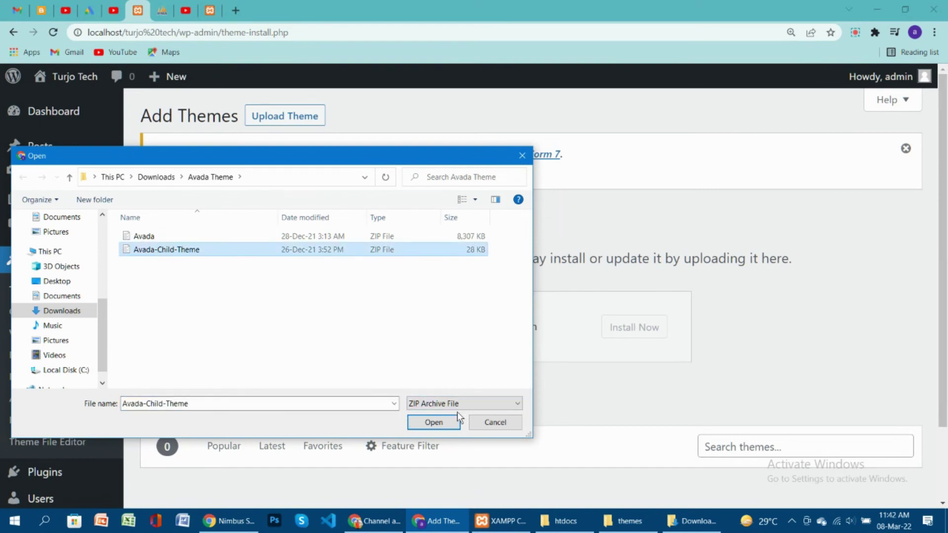
left_click(435, 422)
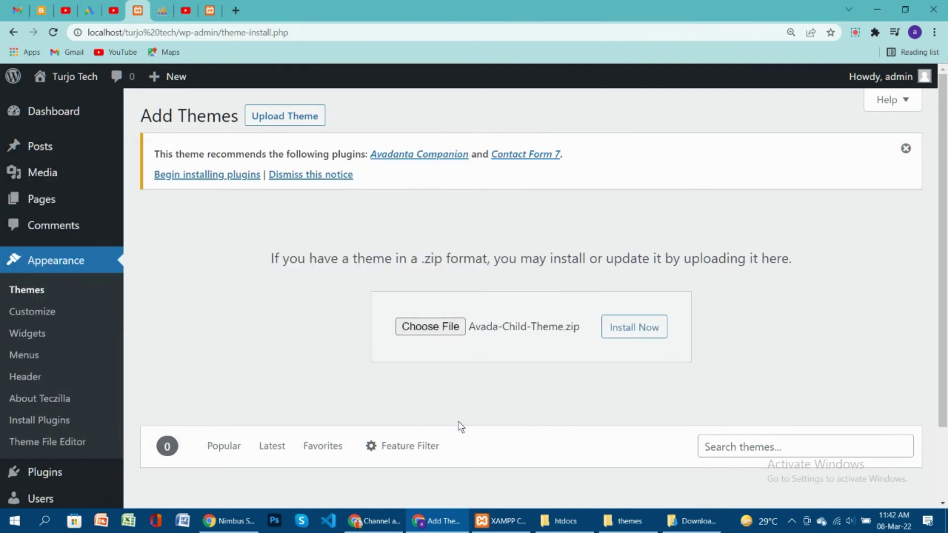
left_click(636, 330)
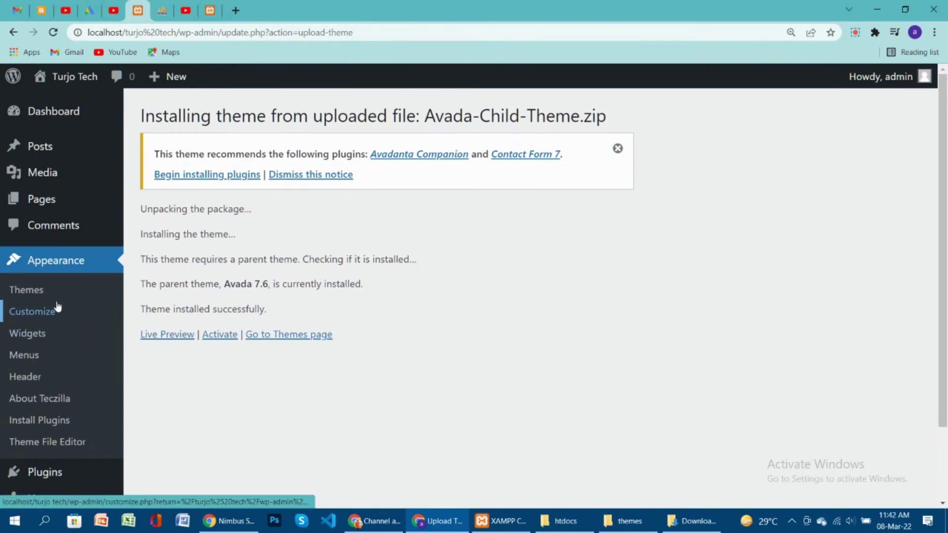
- Activate the Avada Child theme from the Themes admin page, and return to the installed themes list
left_click(15, 292)
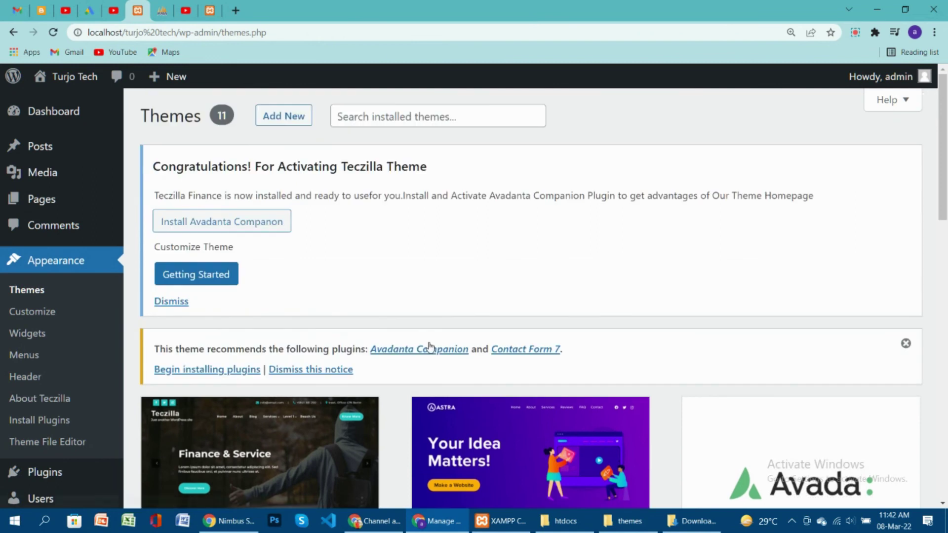
scroll(616, 419, "down", 3)
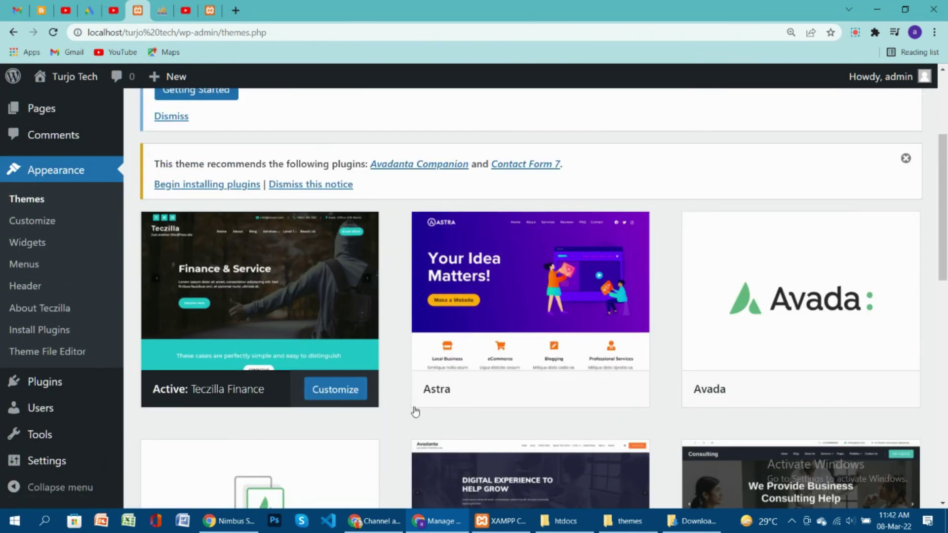
scroll(348, 408, "down", 3)
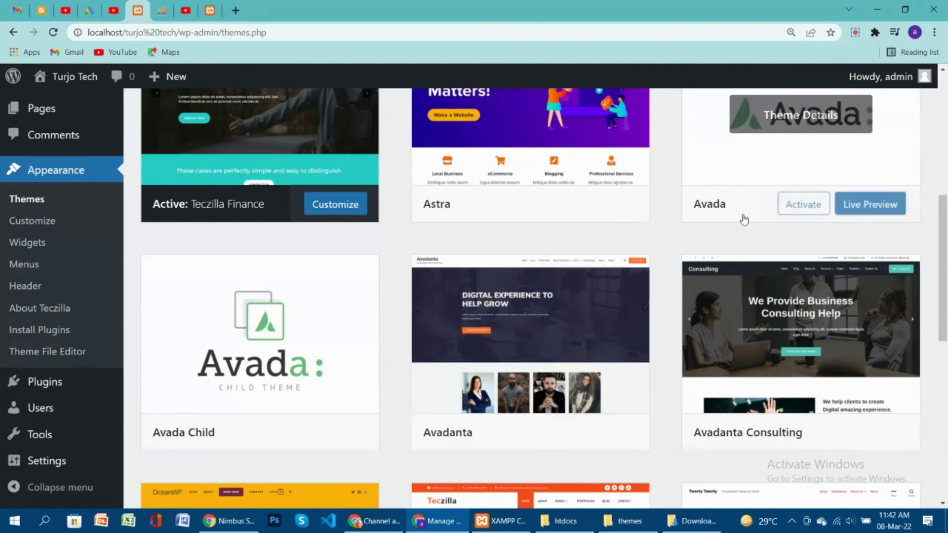
scroll(531, 340, "up", 1)
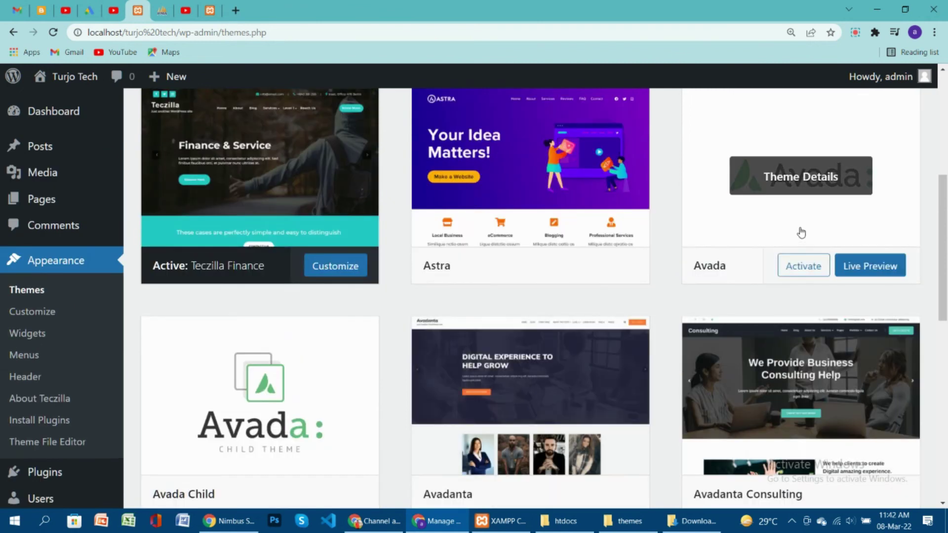
scroll(251, 452, "down", 1)
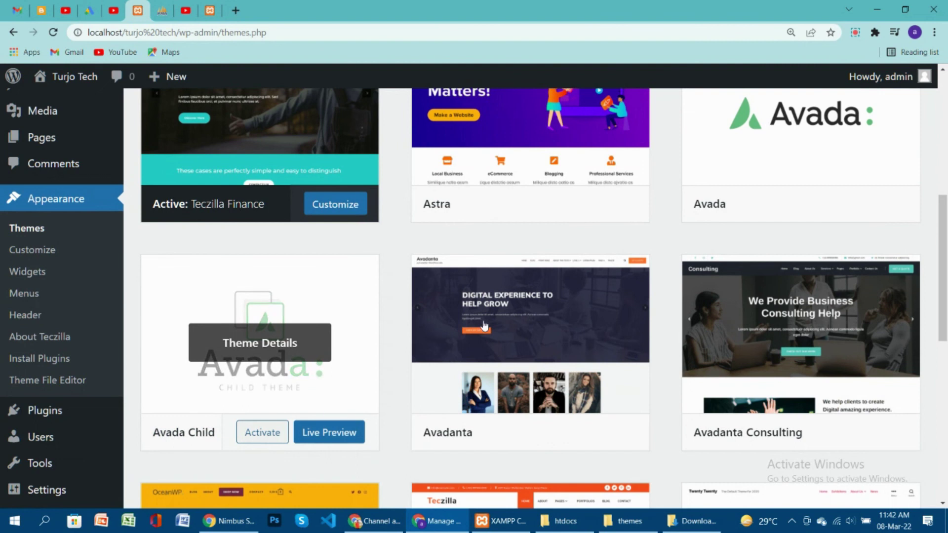
left_click(263, 433)
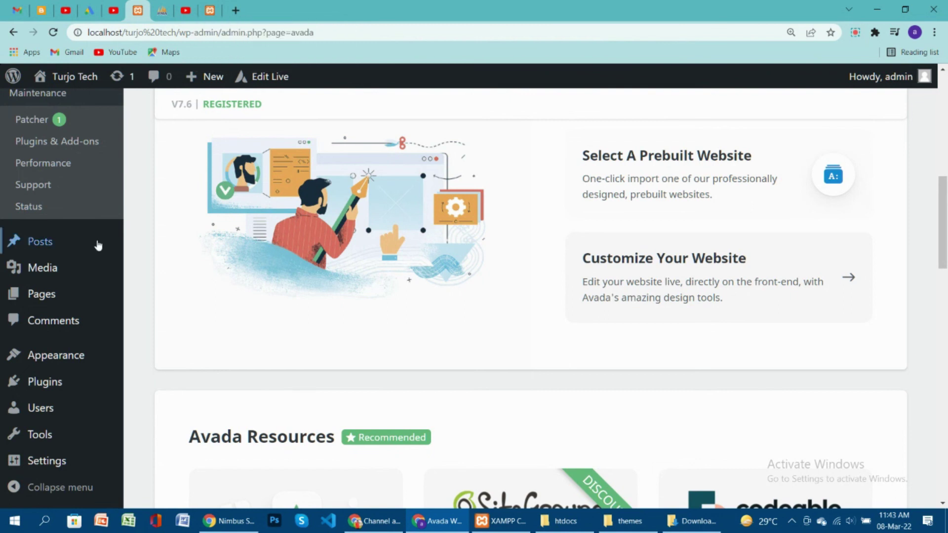
mouse_move(66, 367)
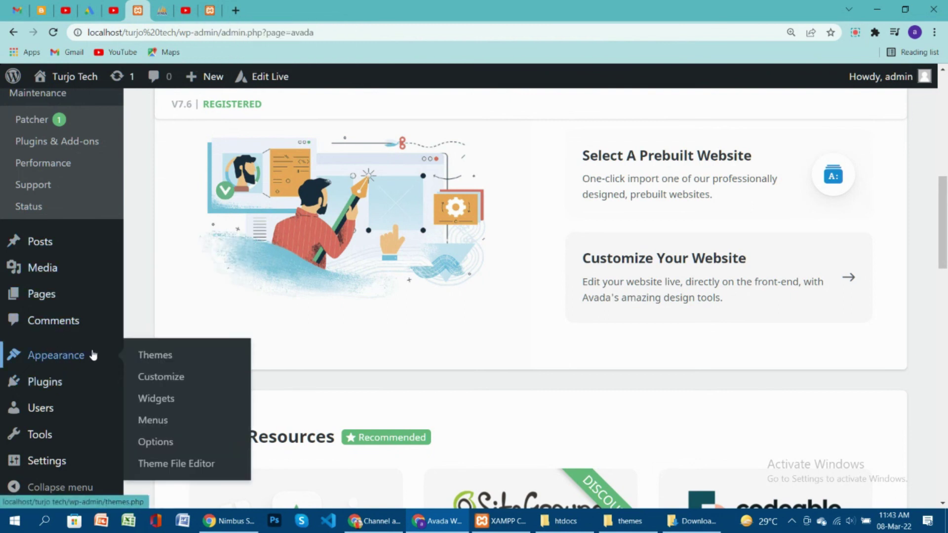
left_click(150, 356)
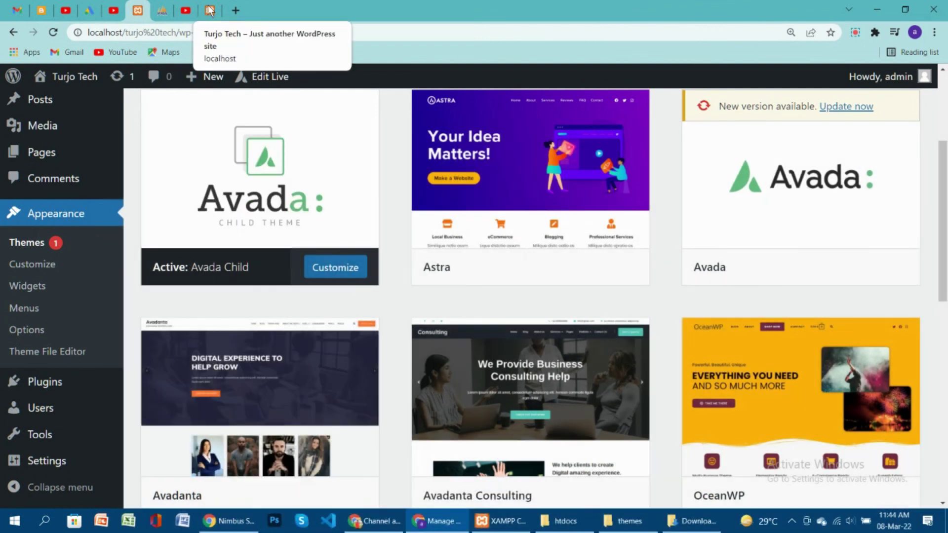
- Reload the Turjo Tech front page, examine its layout down to the footer with Avada Child, and return to the Themes admin page
left_click(210, 11)
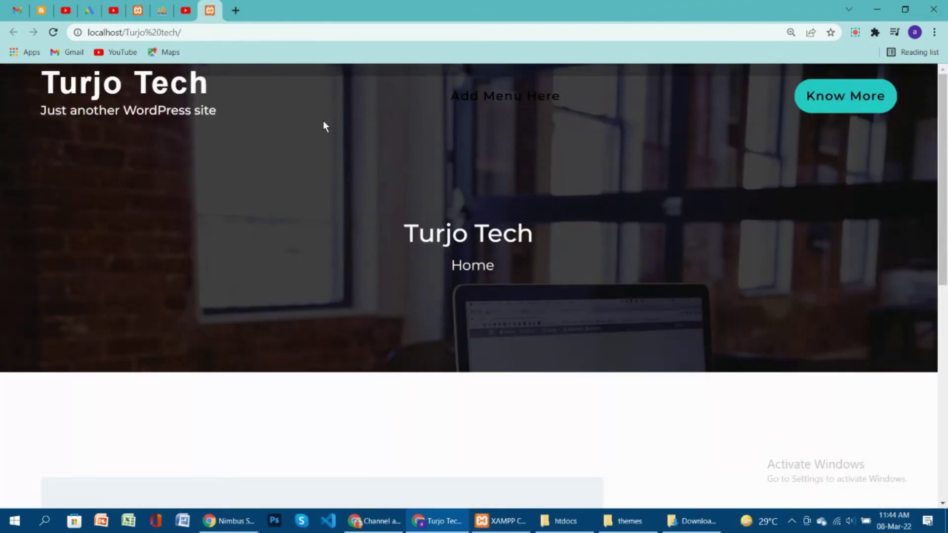
left_click(55, 38)
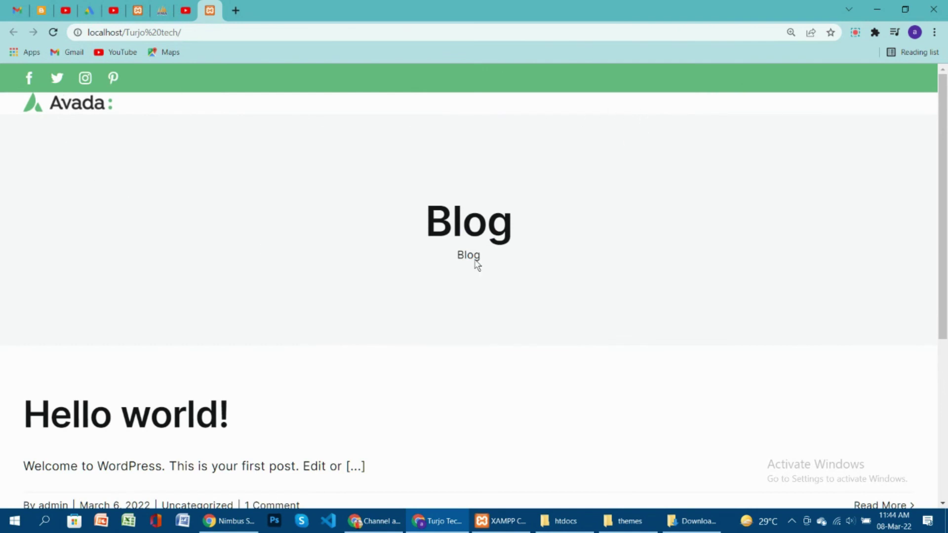
scroll(388, 366, "down", 5)
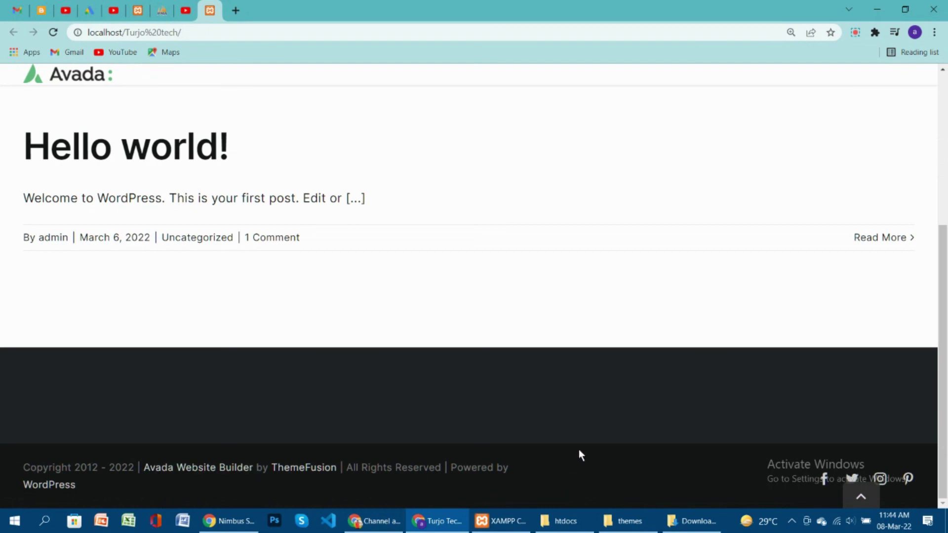
scroll(578, 449, "up", 3)
scroll(581, 429, "down", 3)
scroll(203, 198, "up", 5)
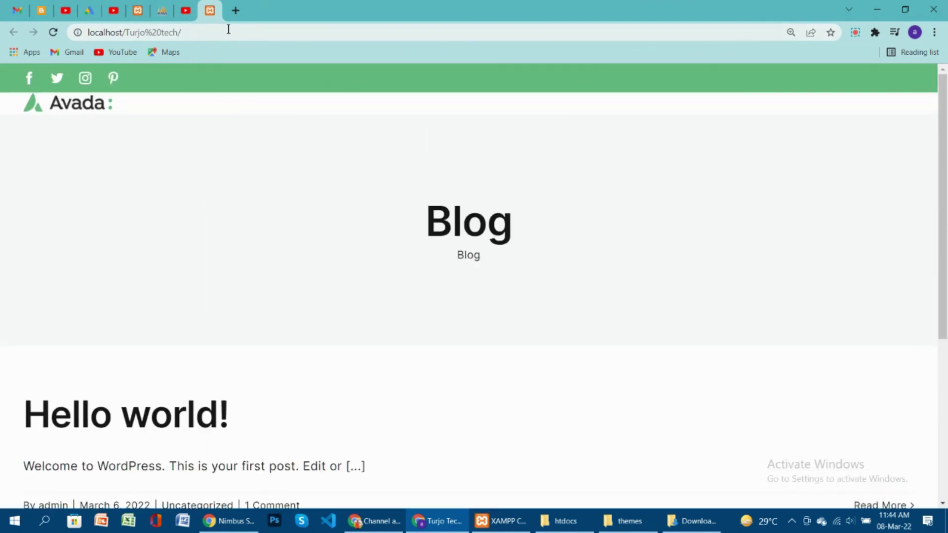
left_click(135, 13)
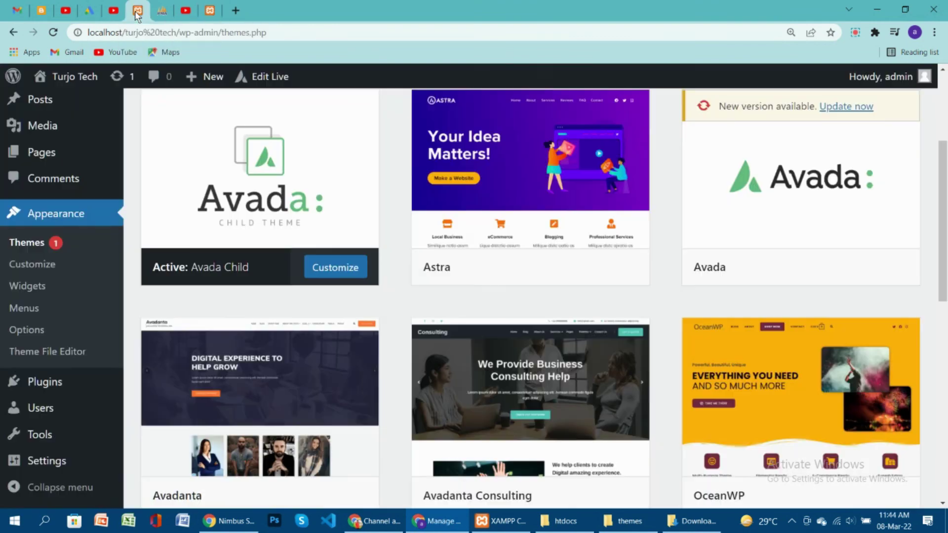